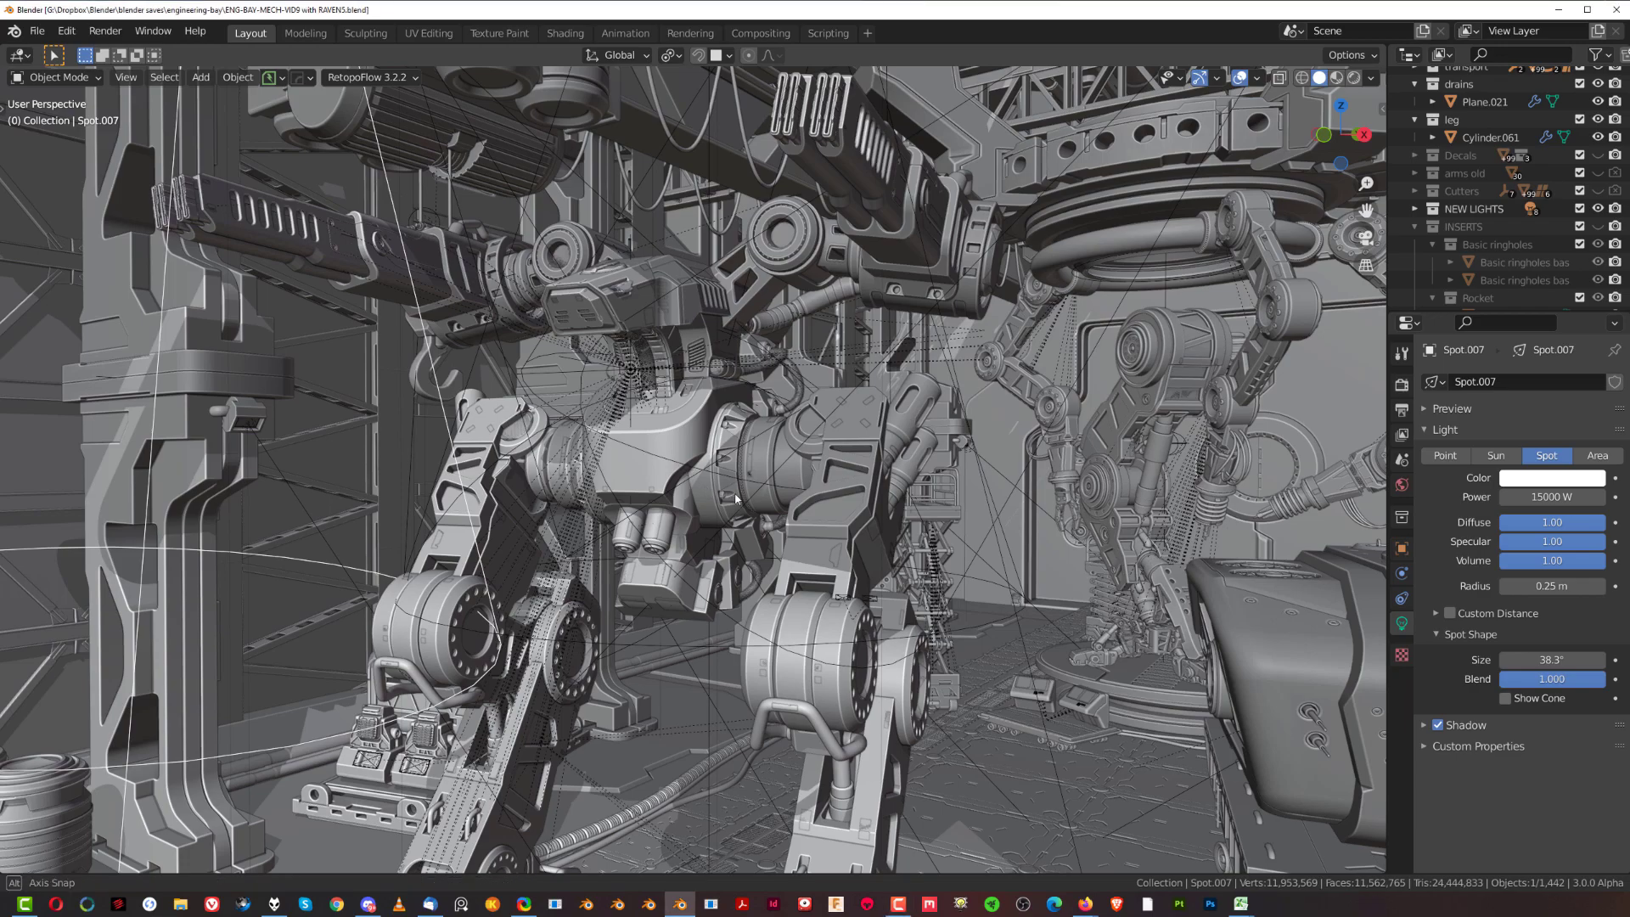
Orbit around the mech, then look down on the textured bay floor in Material Preview
mouse_move(729, 492)
middle_down()
mouse_move(910, 630)
mouse_move(1057, 647)
mouse_move(590, 427)
mouse_move(799, 511)
mouse_move(848, 507)
mouse_move(871, 382)
mouse_move(1087, 323)
mouse_move(1304, 143)
mouse_move(1340, 81)
middle_up()
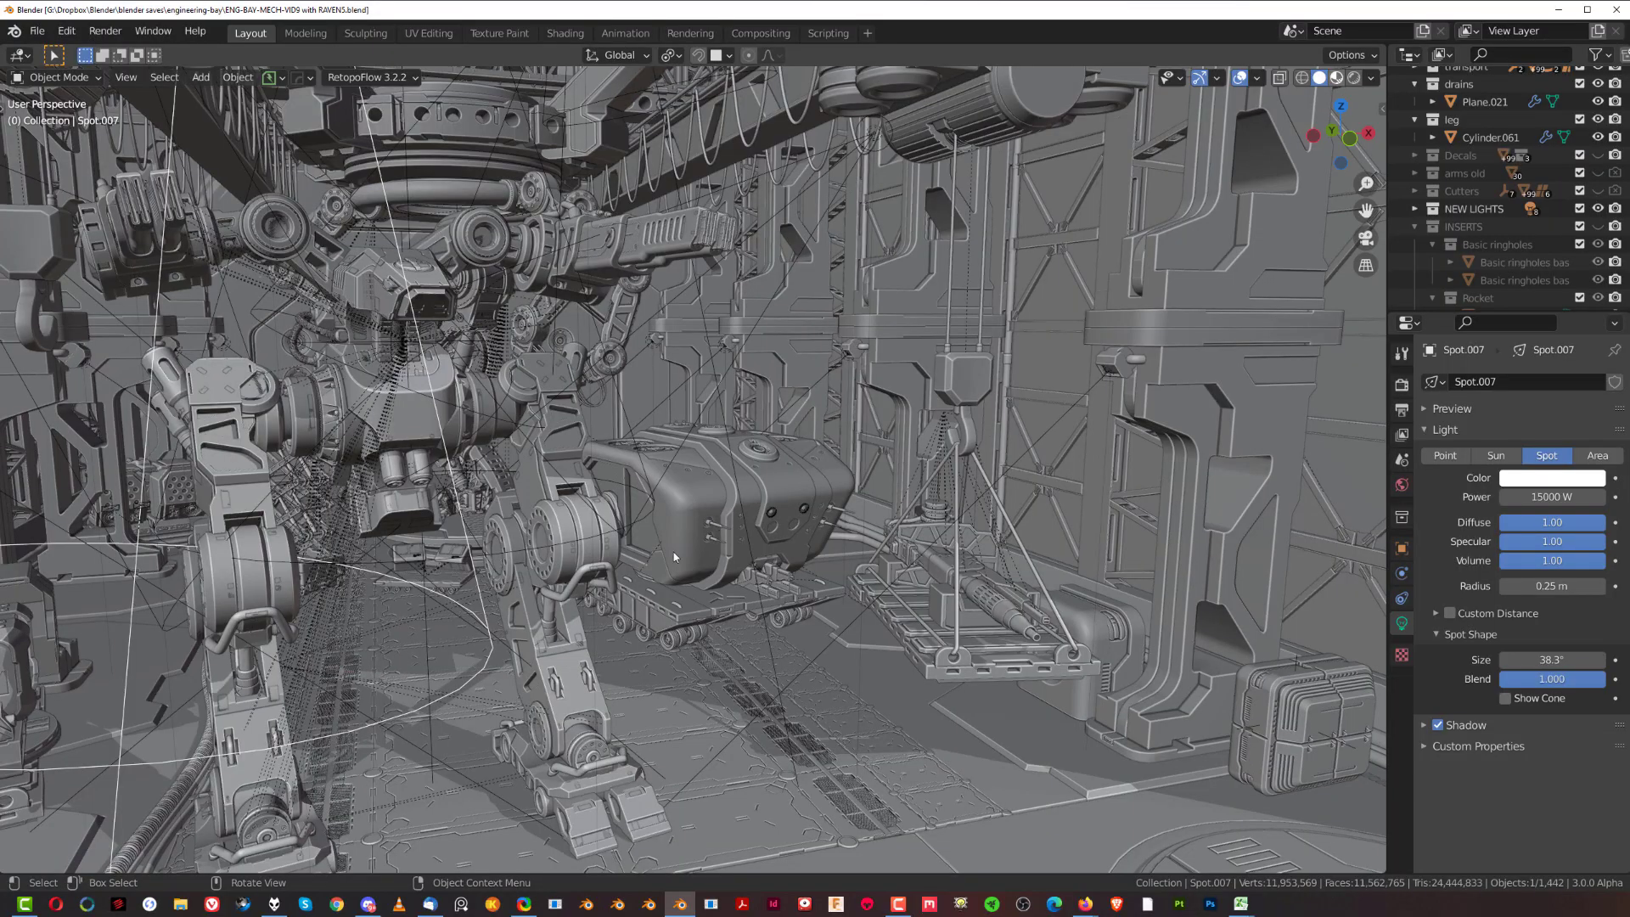
middle_drag(674, 552, 642, 551)
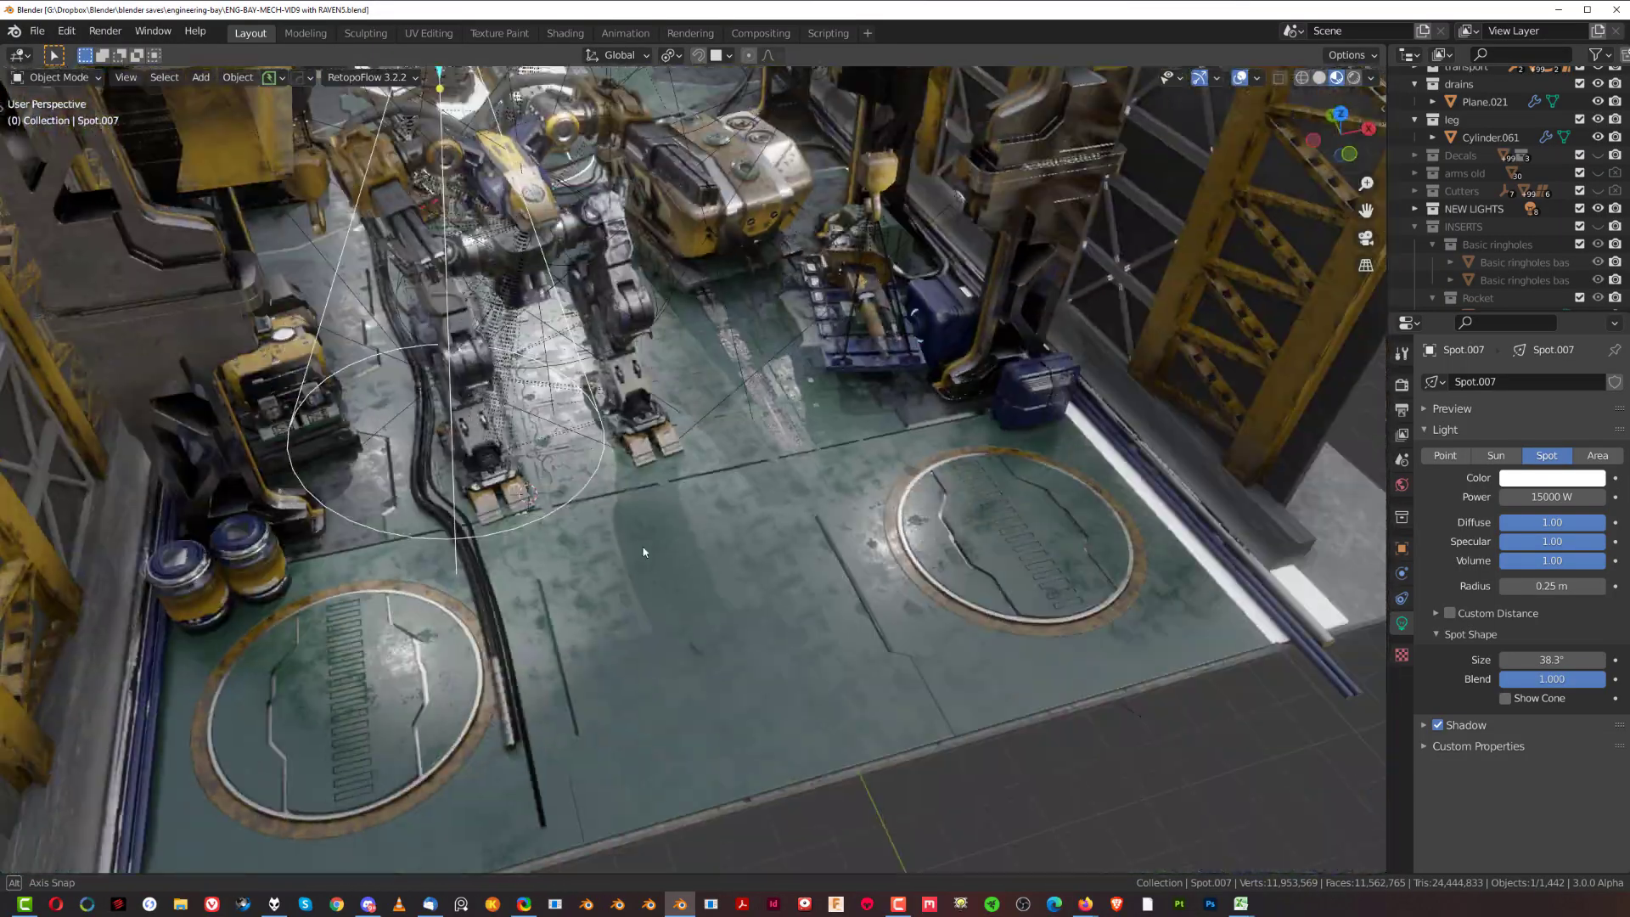
Orbit up to face the mechs and switch the bay back to Solid shading
mouse_move(642, 551)
middle_down()
mouse_move(576, 477)
mouse_move(599, 454)
mouse_move(588, 469)
middle_up()
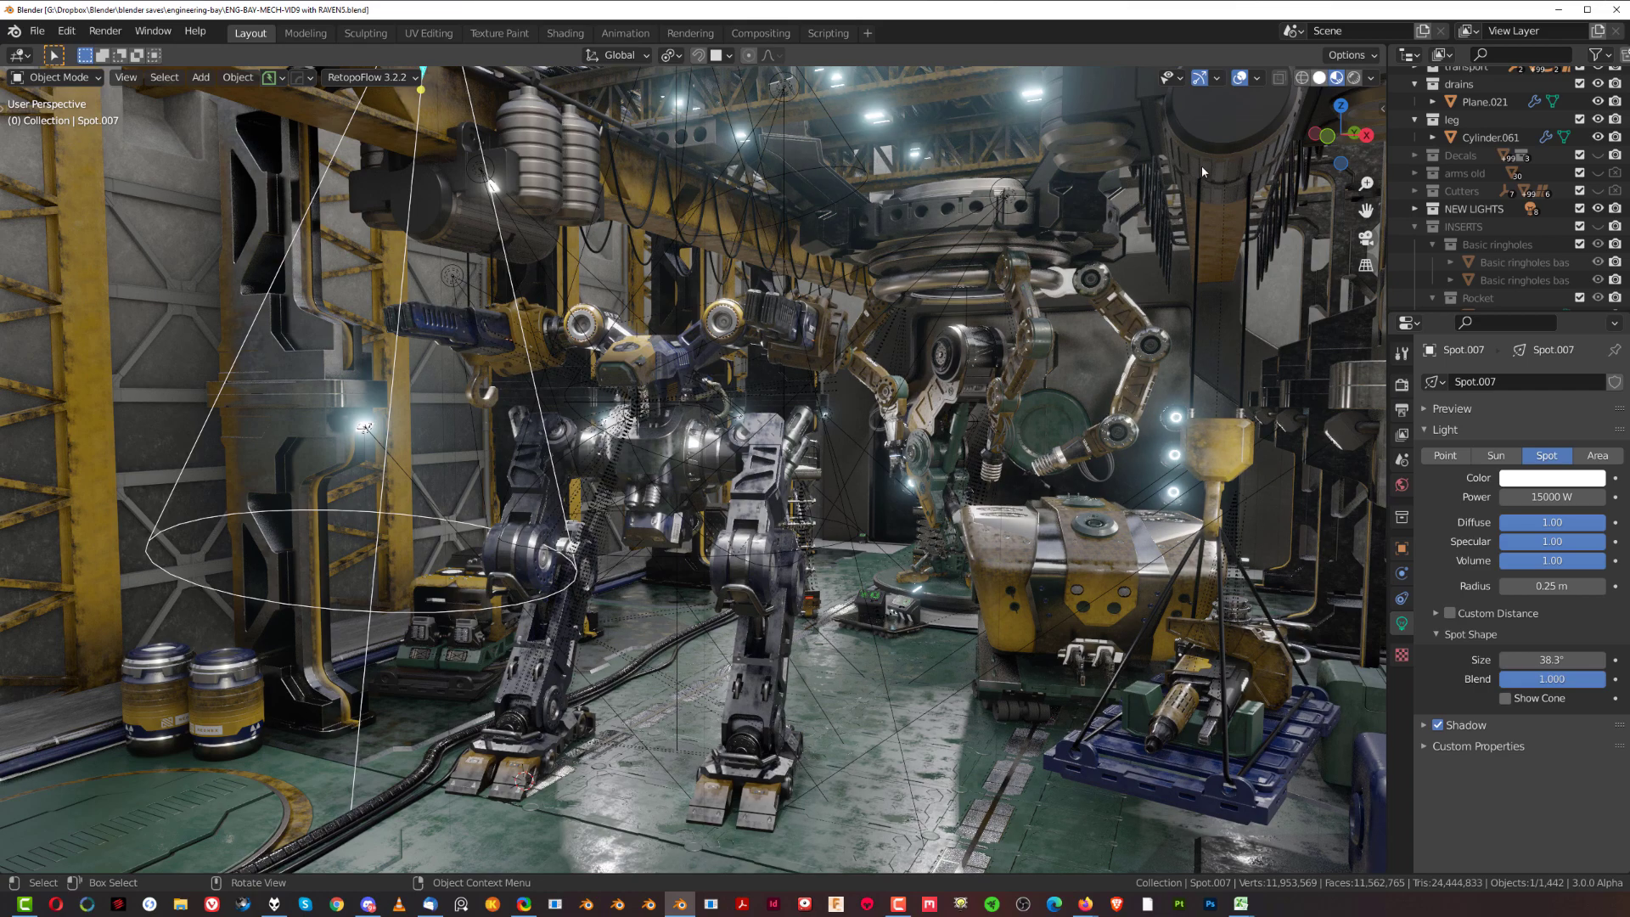
key(z)
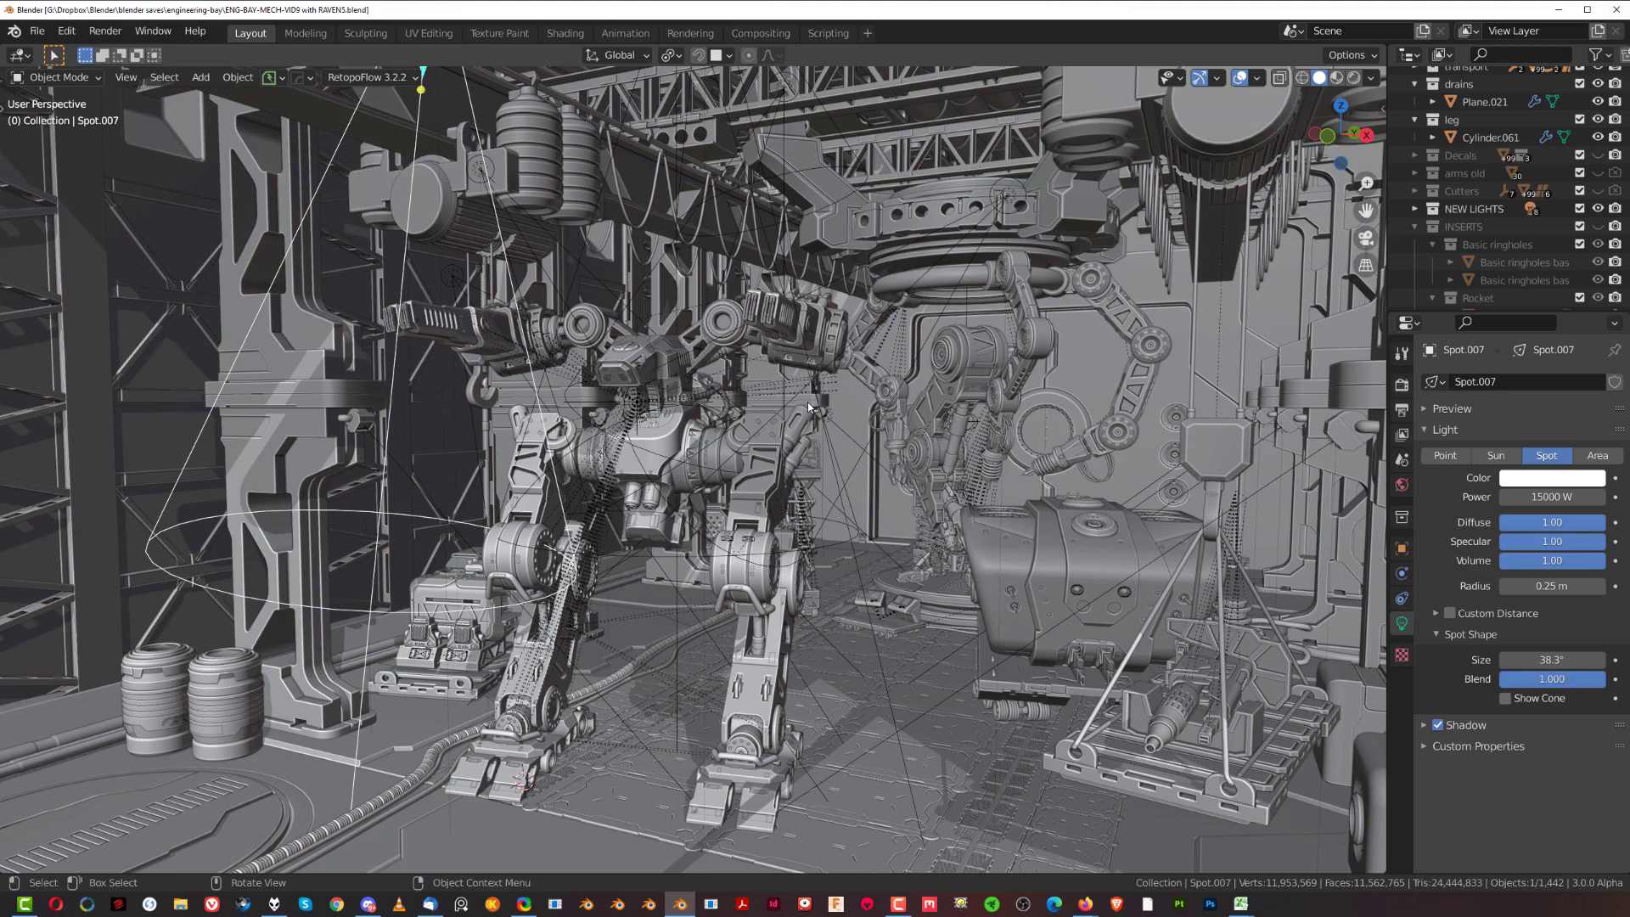
key(shift+z)
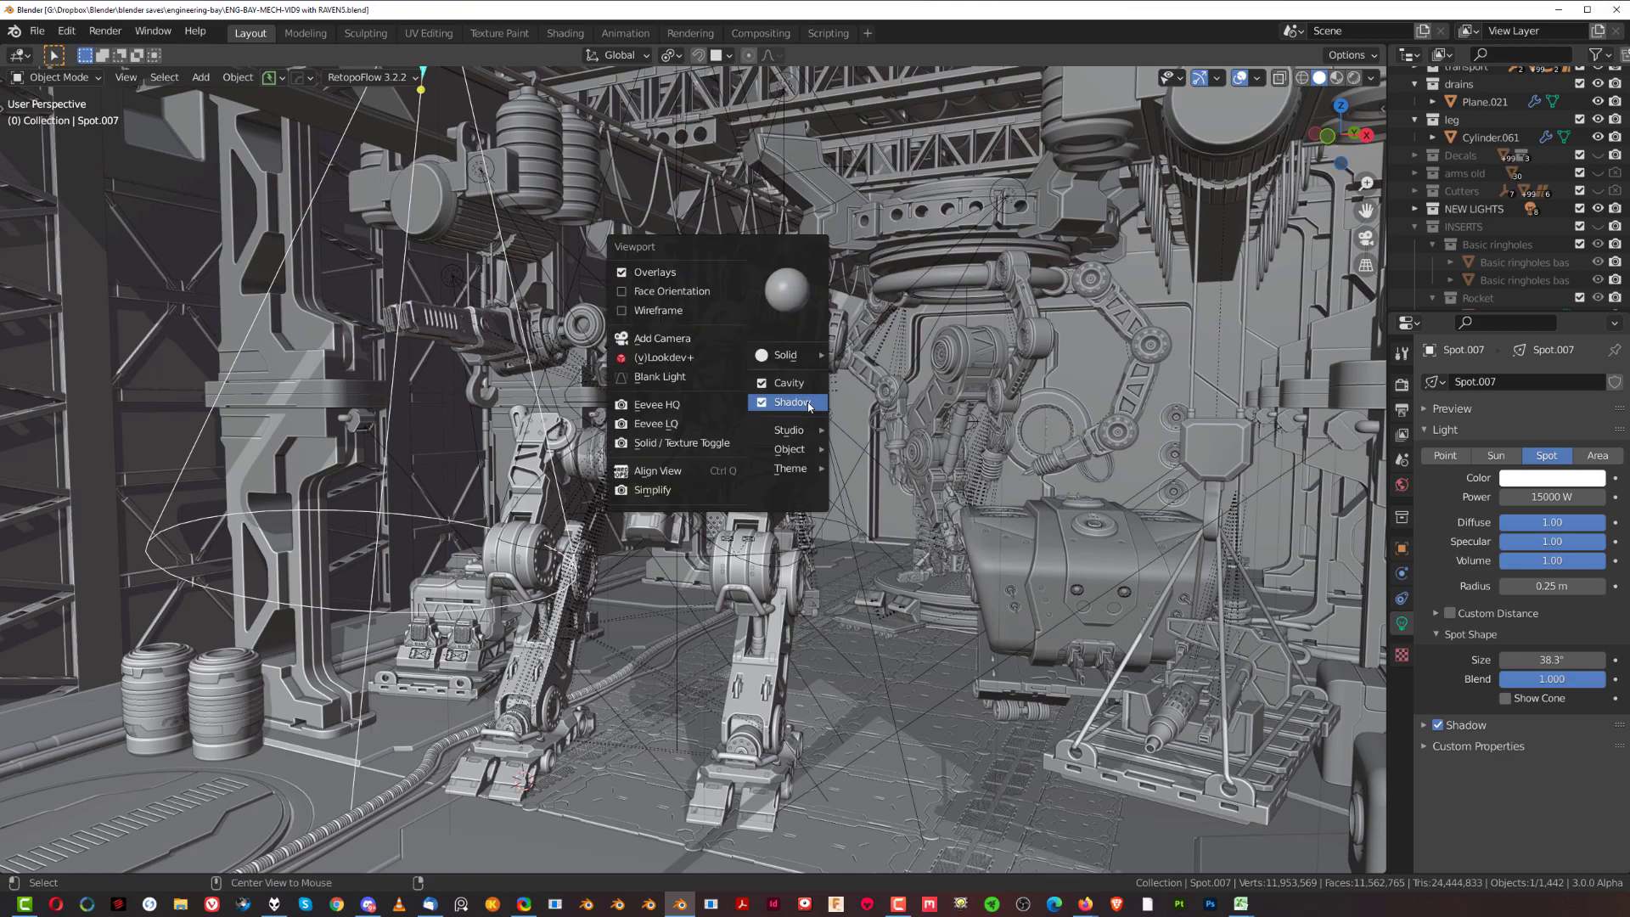
click(808, 403)
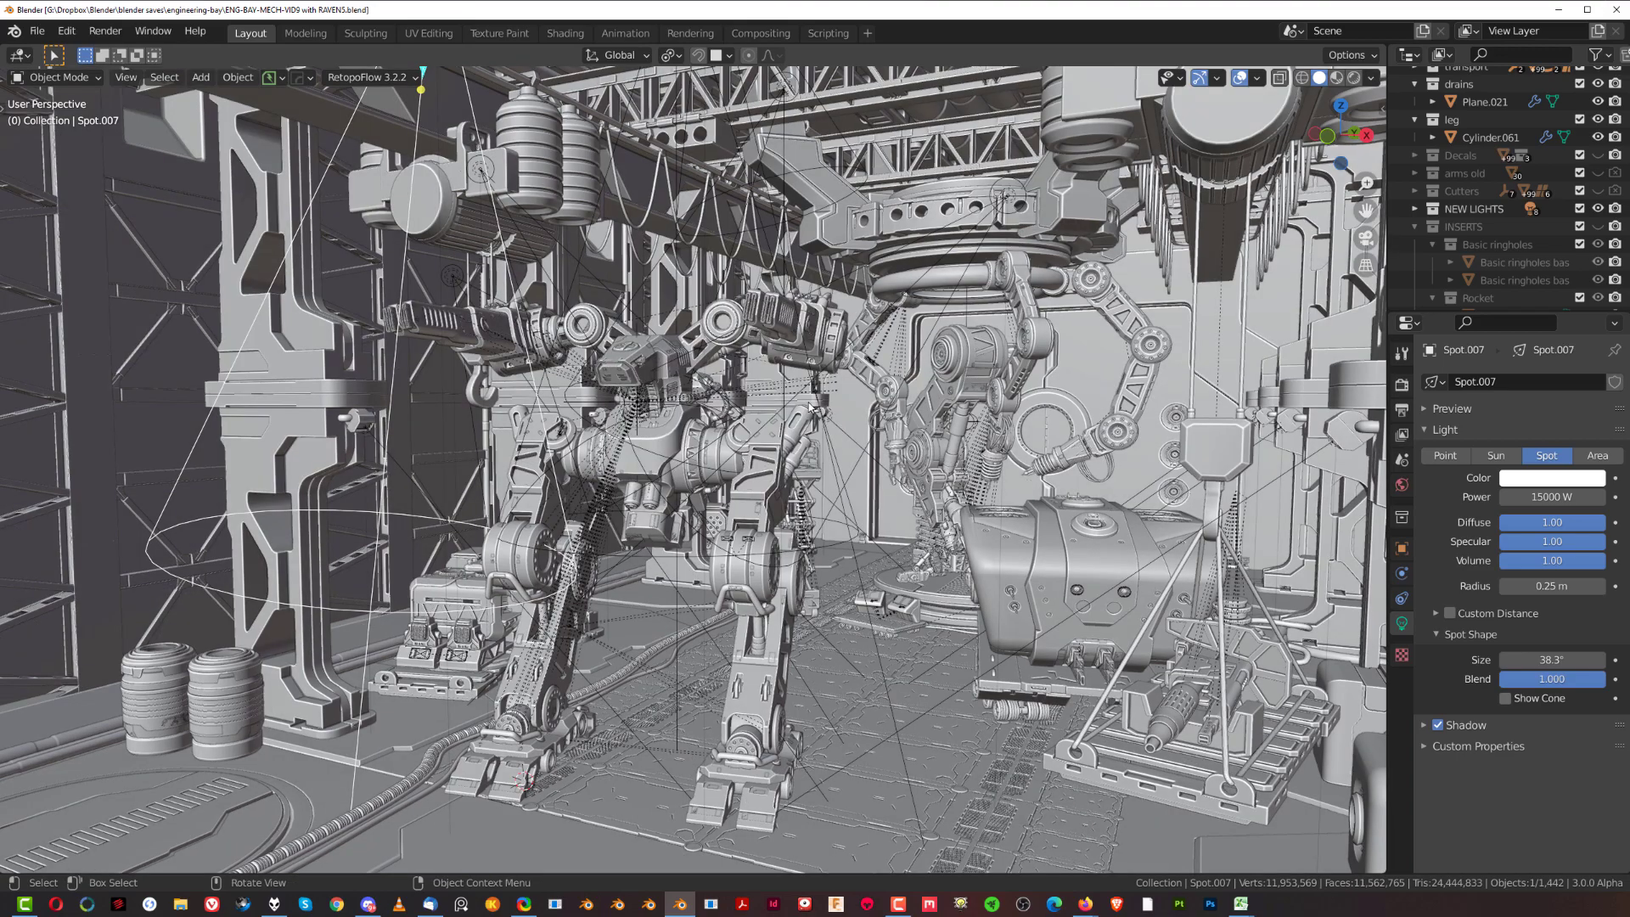
click(1371, 78)
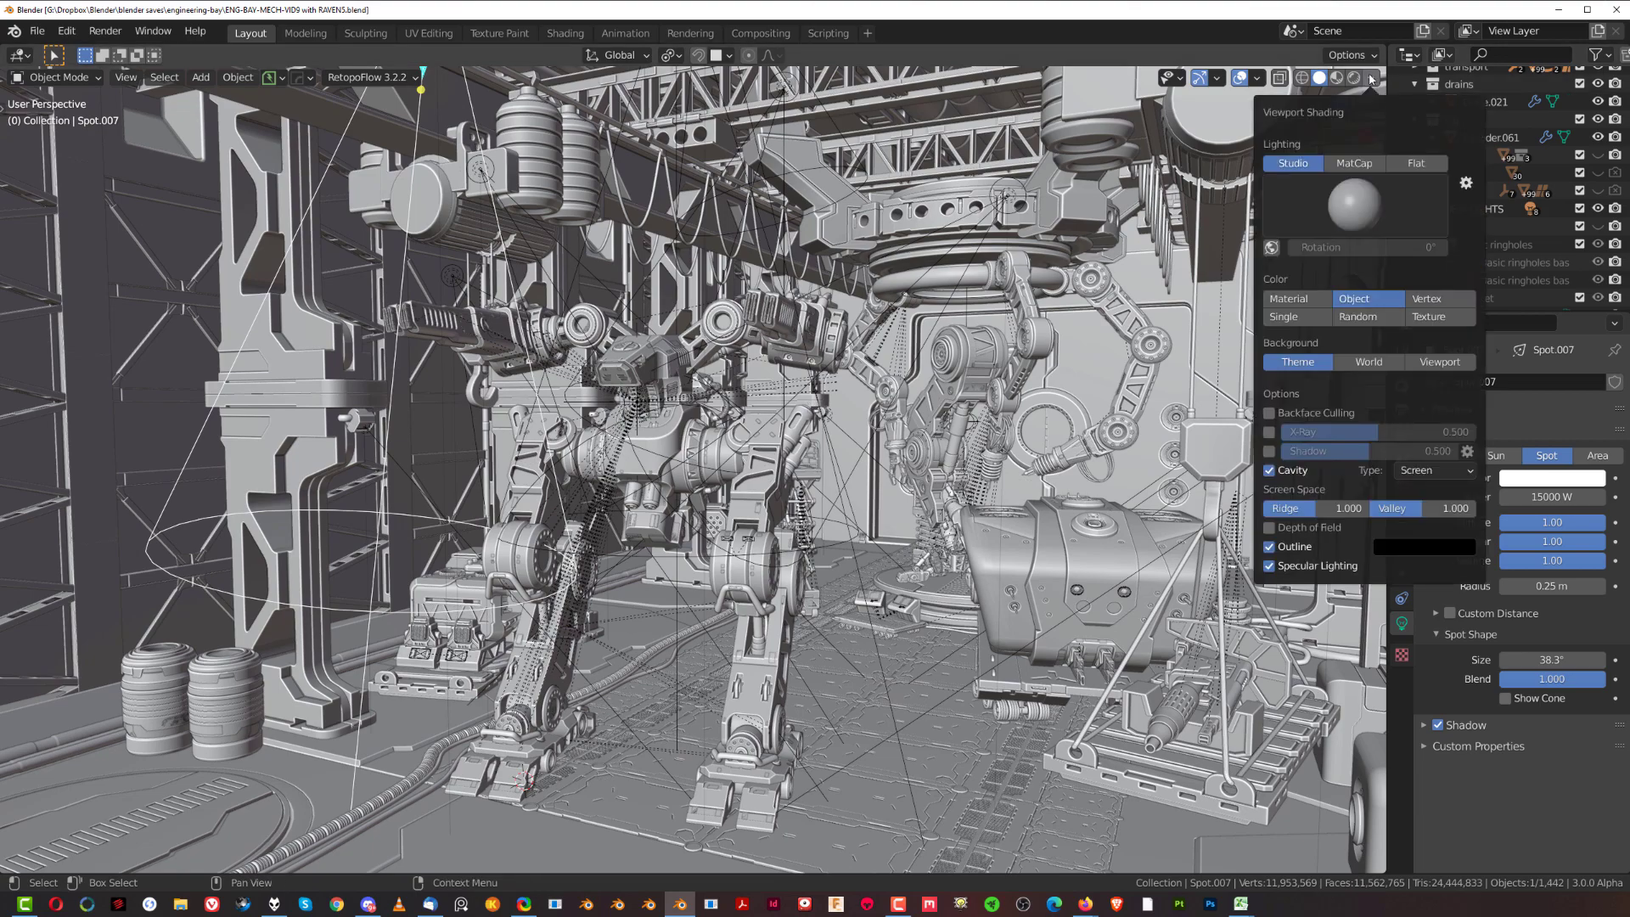
click(1271, 453)
click(1270, 452)
key(shift+a)
mouse_move(792, 394)
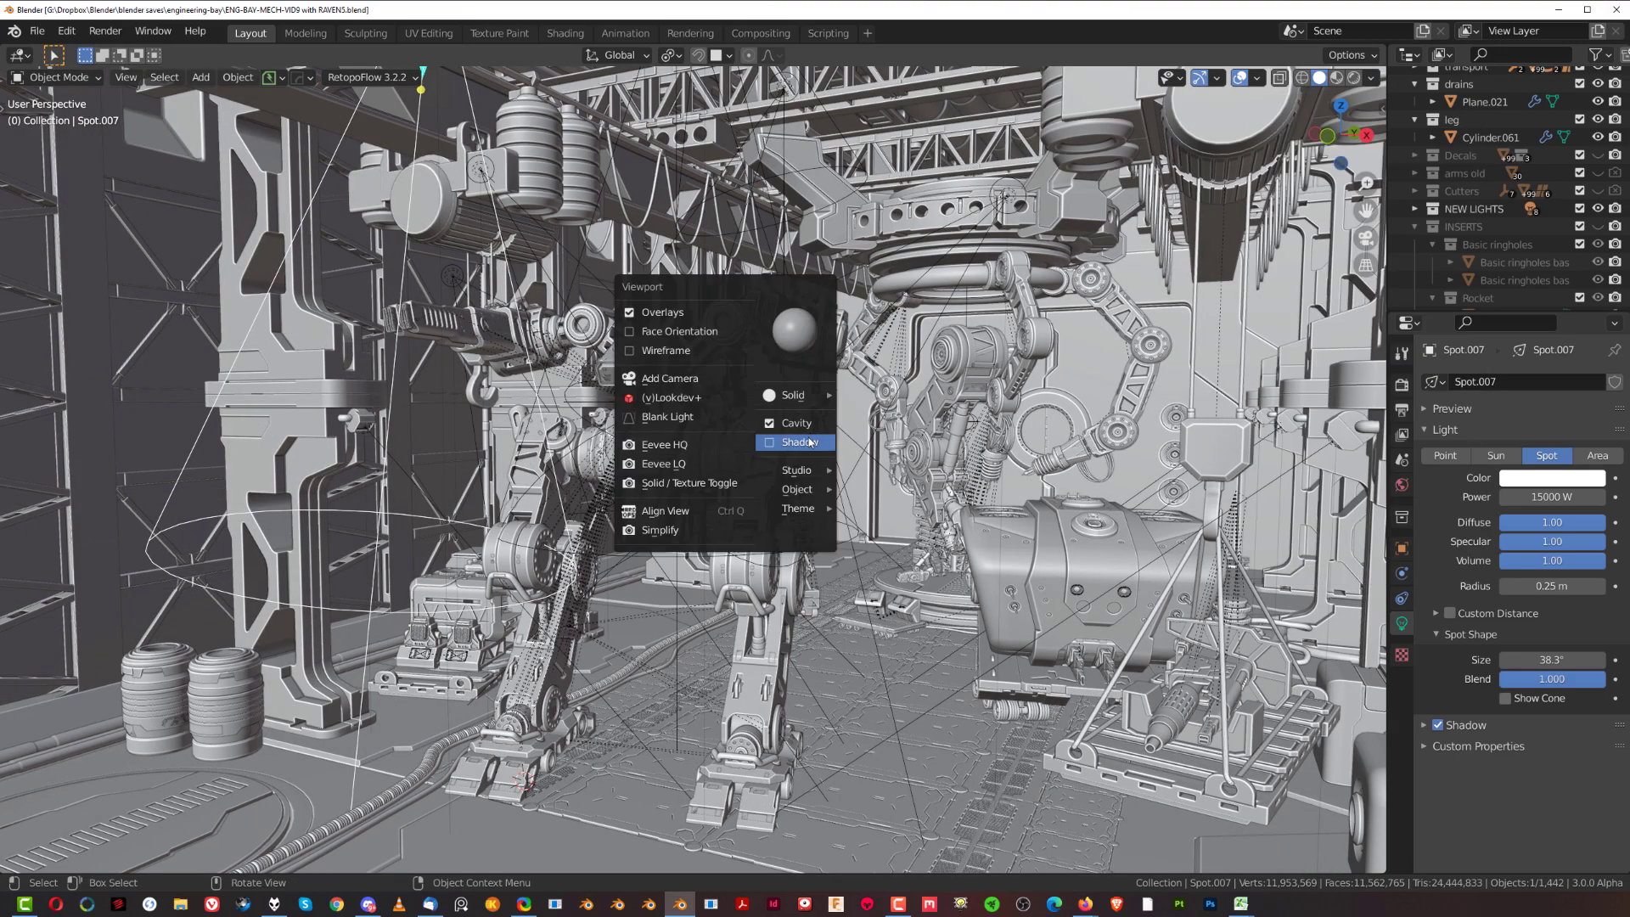
click(793, 431)
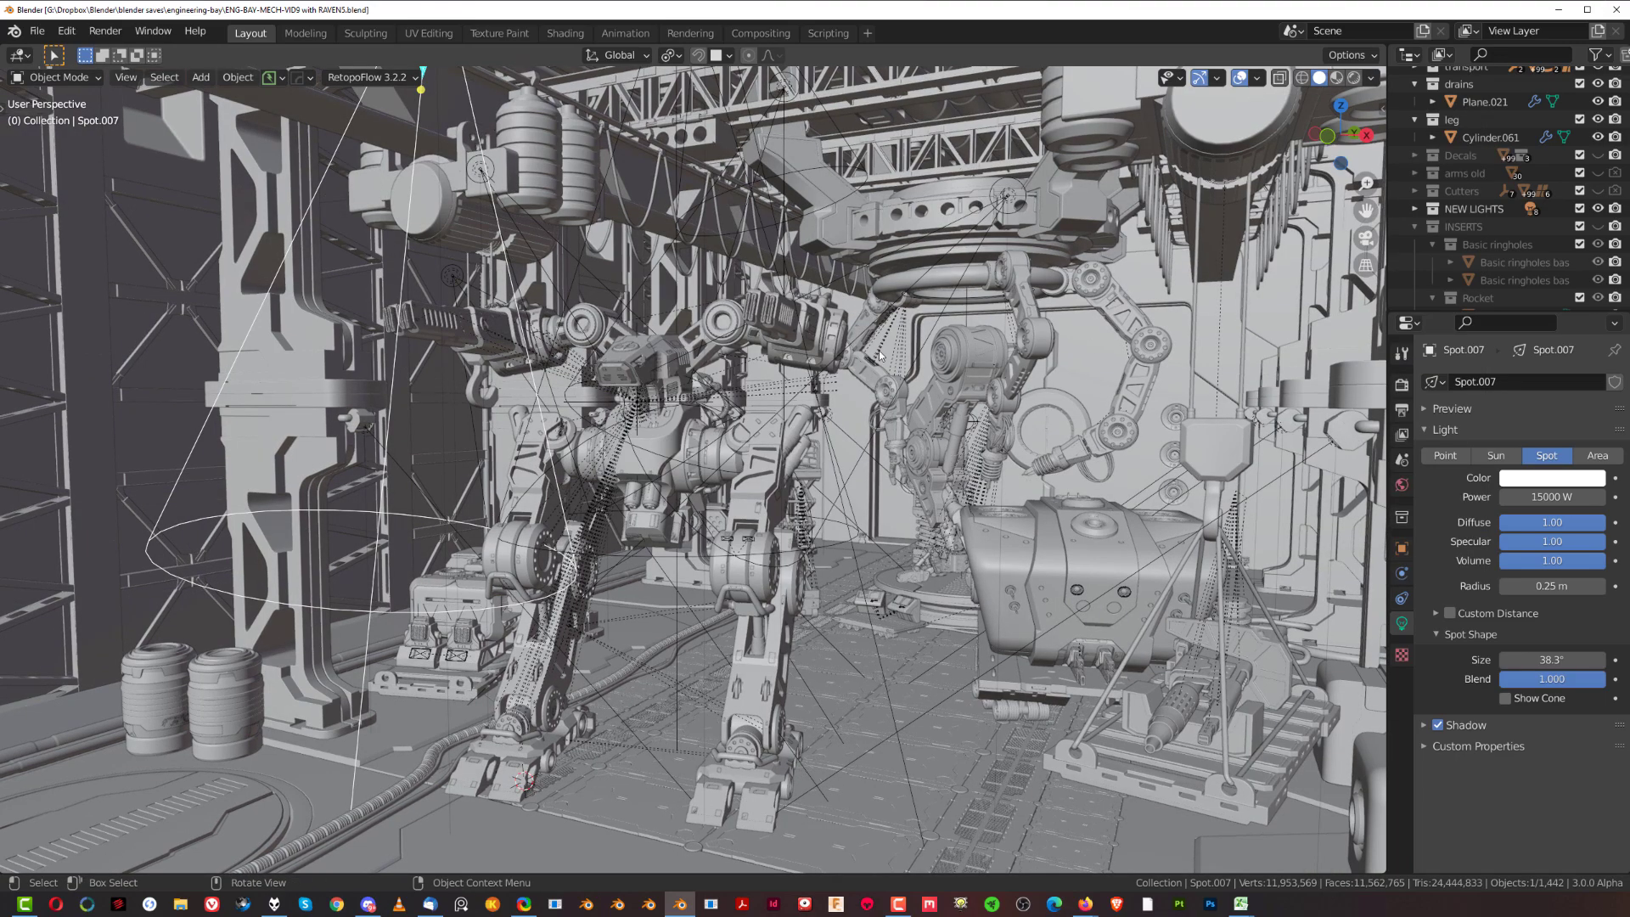
key(alt+v)
click(964, 373)
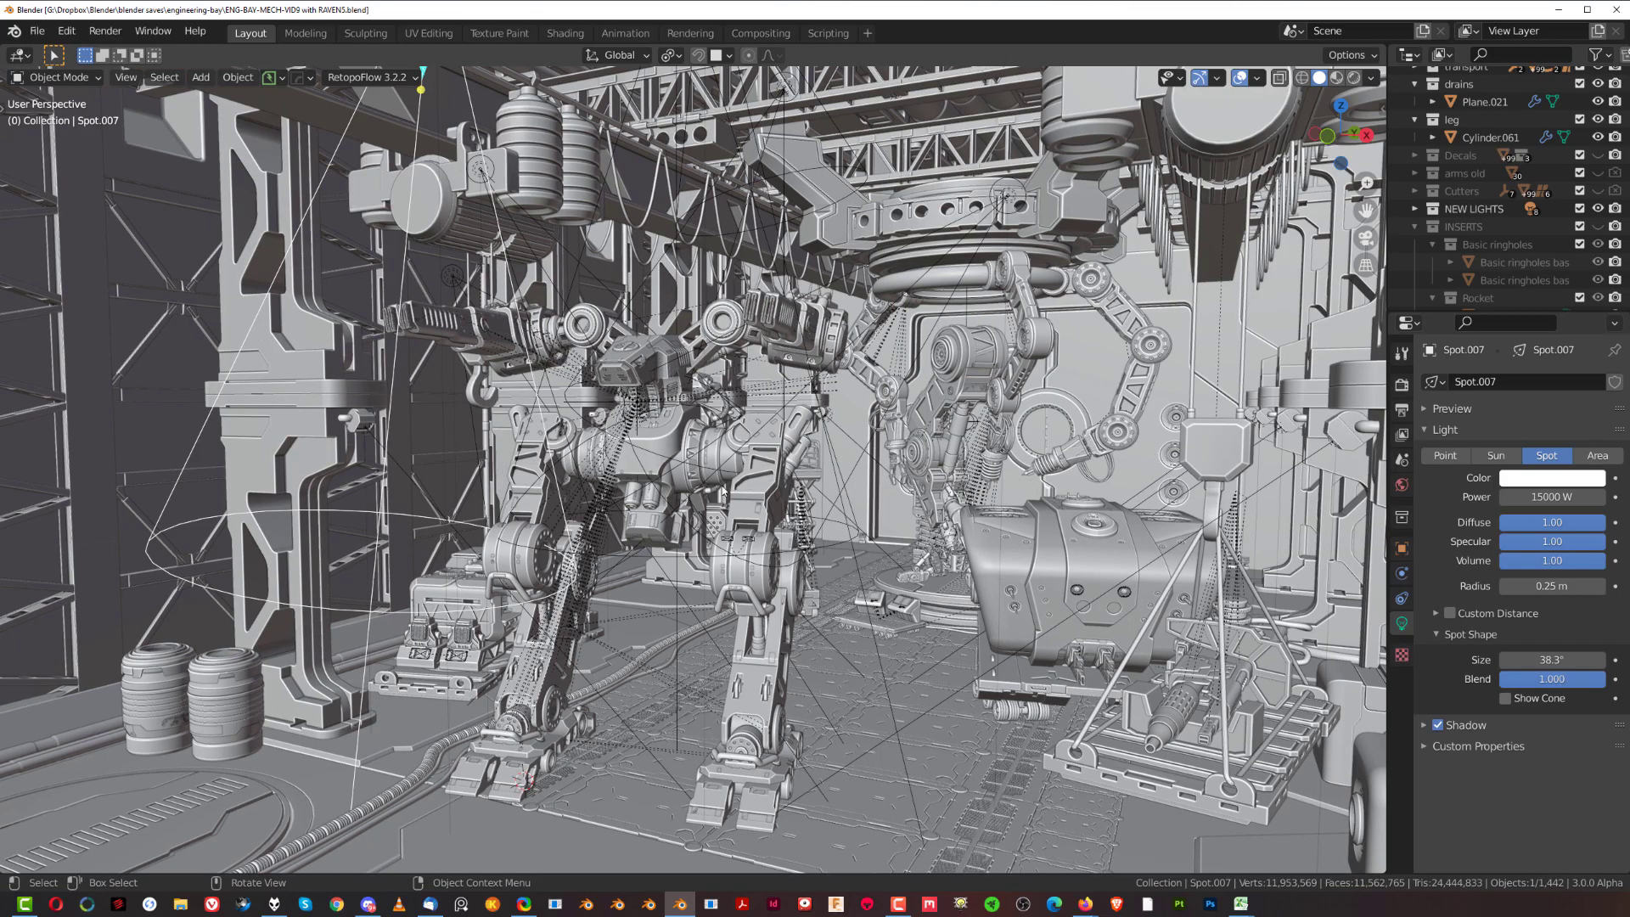
mouse_move(723, 490)
middle_down()
mouse_move(687, 441)
mouse_move(691, 493)
mouse_move(800, 434)
middle_up()
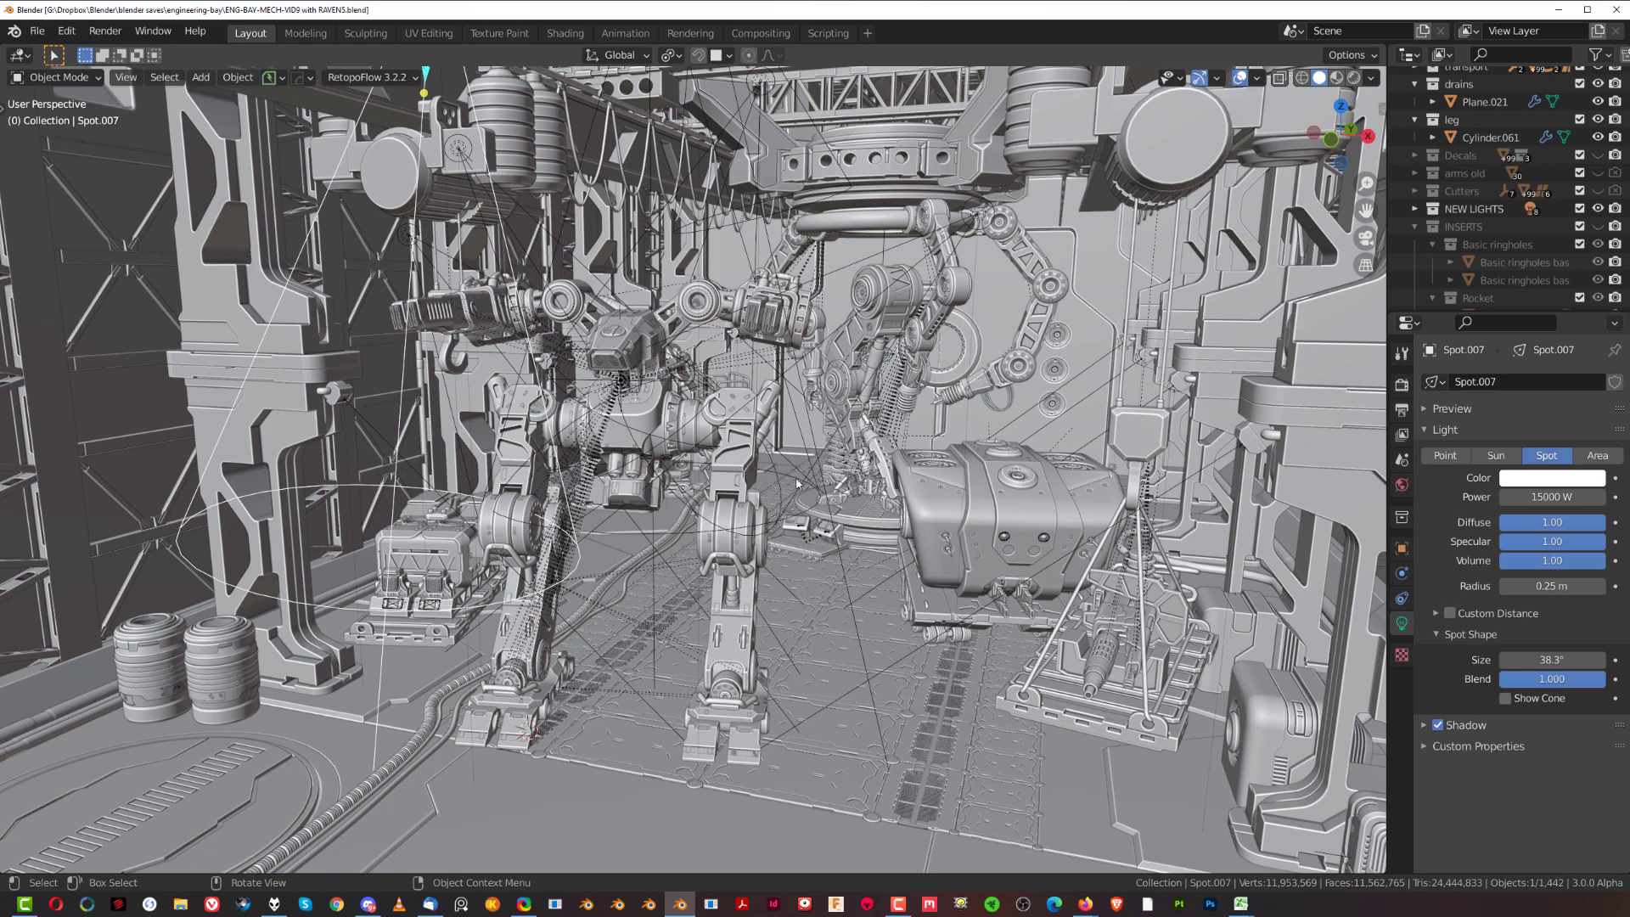
Zoom and orbit around the grey spaceship Slice_Plate.003 in solid shading
scroll(775, 466, down, 10)
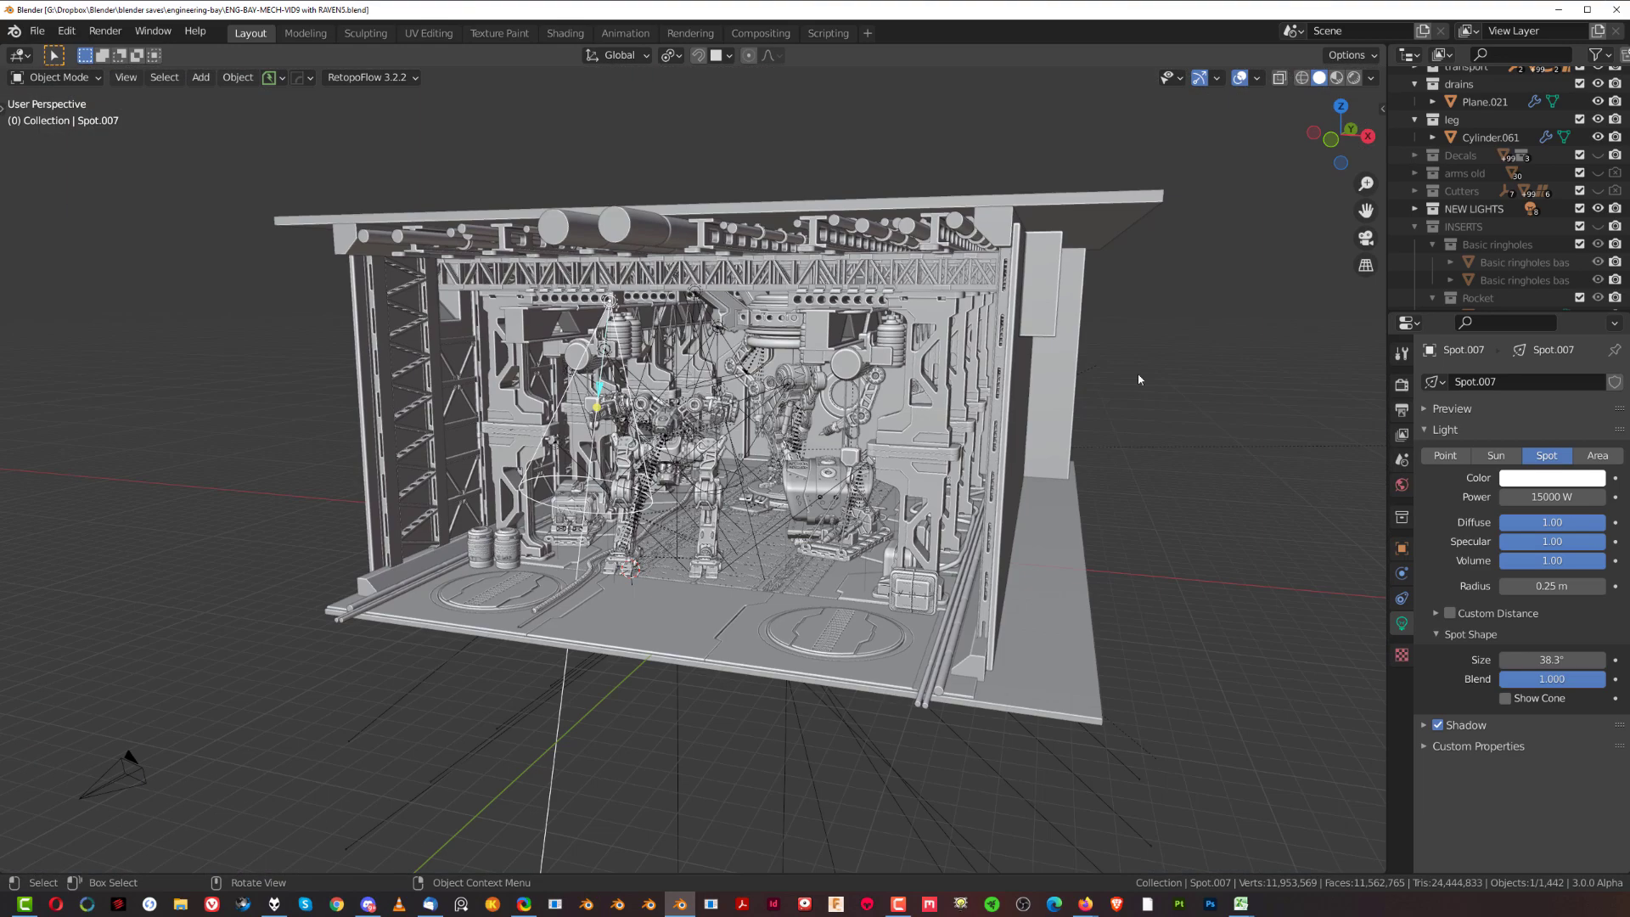
scroll(526, 399, up, 10)
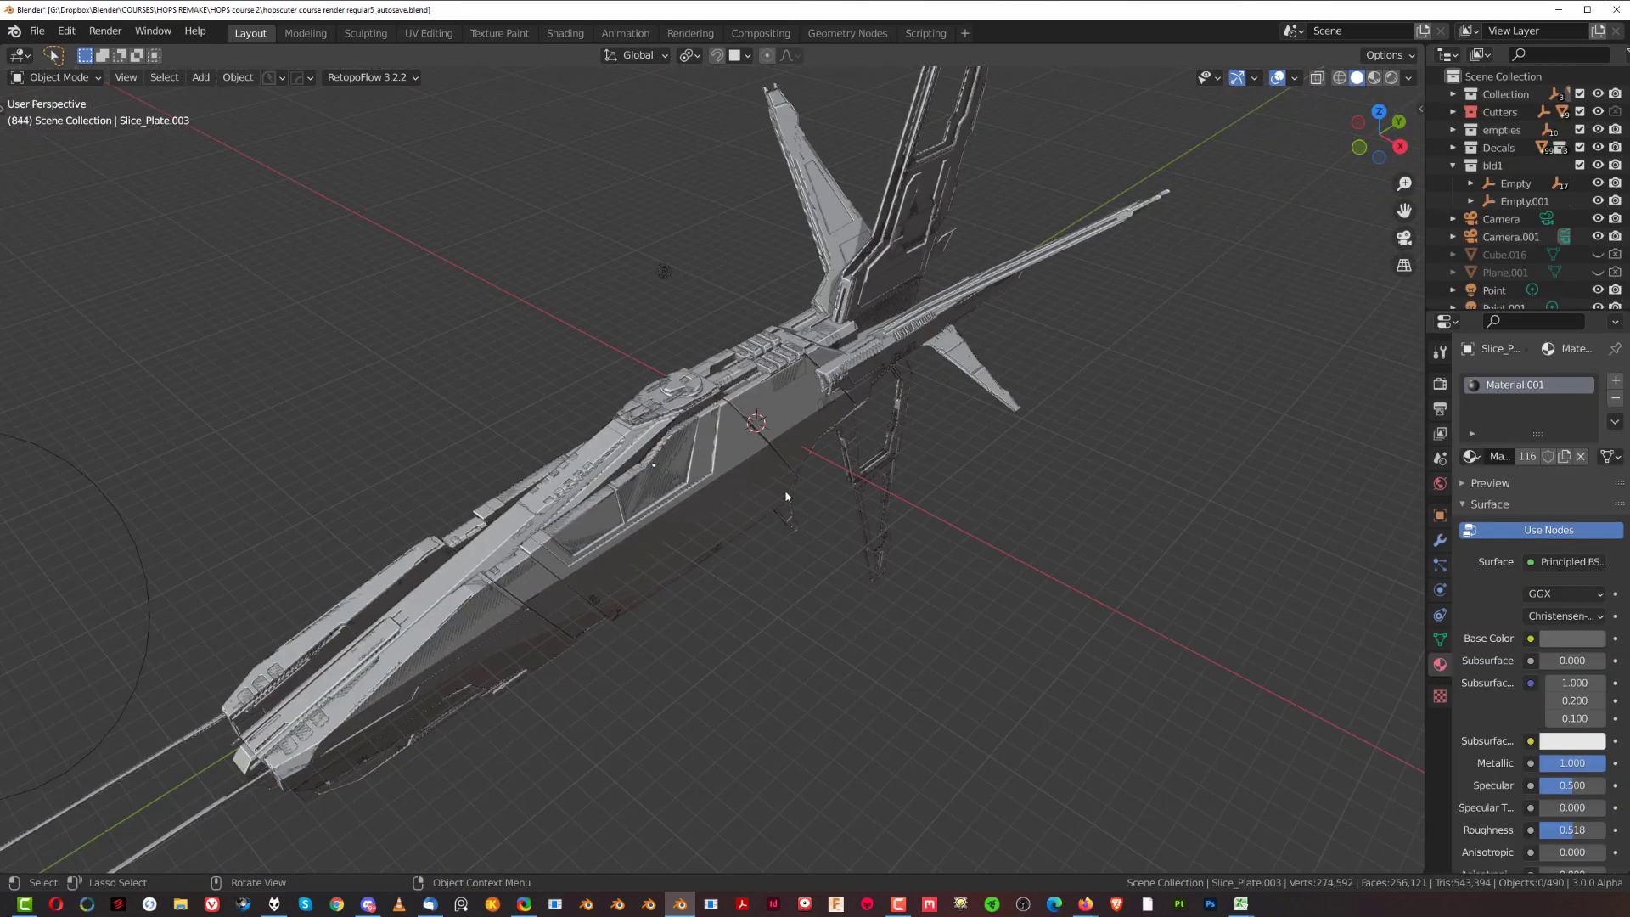
mouse_move(679, 508)
middle_down()
mouse_move(975, 428)
mouse_move(807, 494)
mouse_move(828, 483)
mouse_move(460, 488)
mouse_move(910, 455)
mouse_move(836, 417)
mouse_move(856, 420)
middle_up()
Set the view's Clip Start to 0.1 m in the sidebar View tab
scroll(854, 426, up, 2)
key(n)
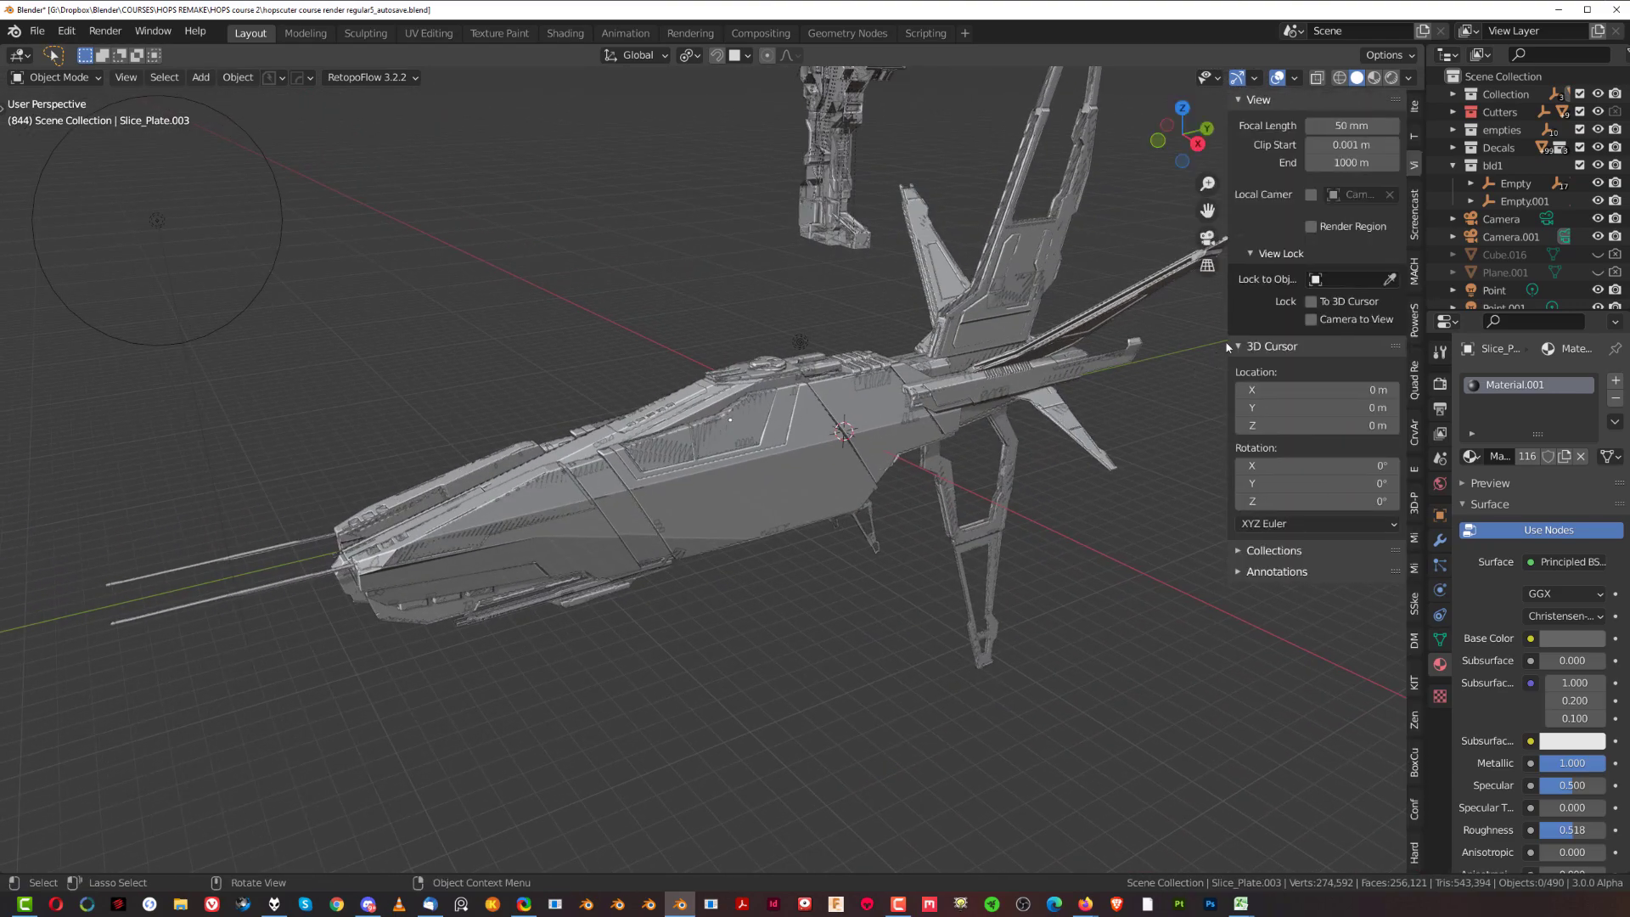
double_click(1351, 144)
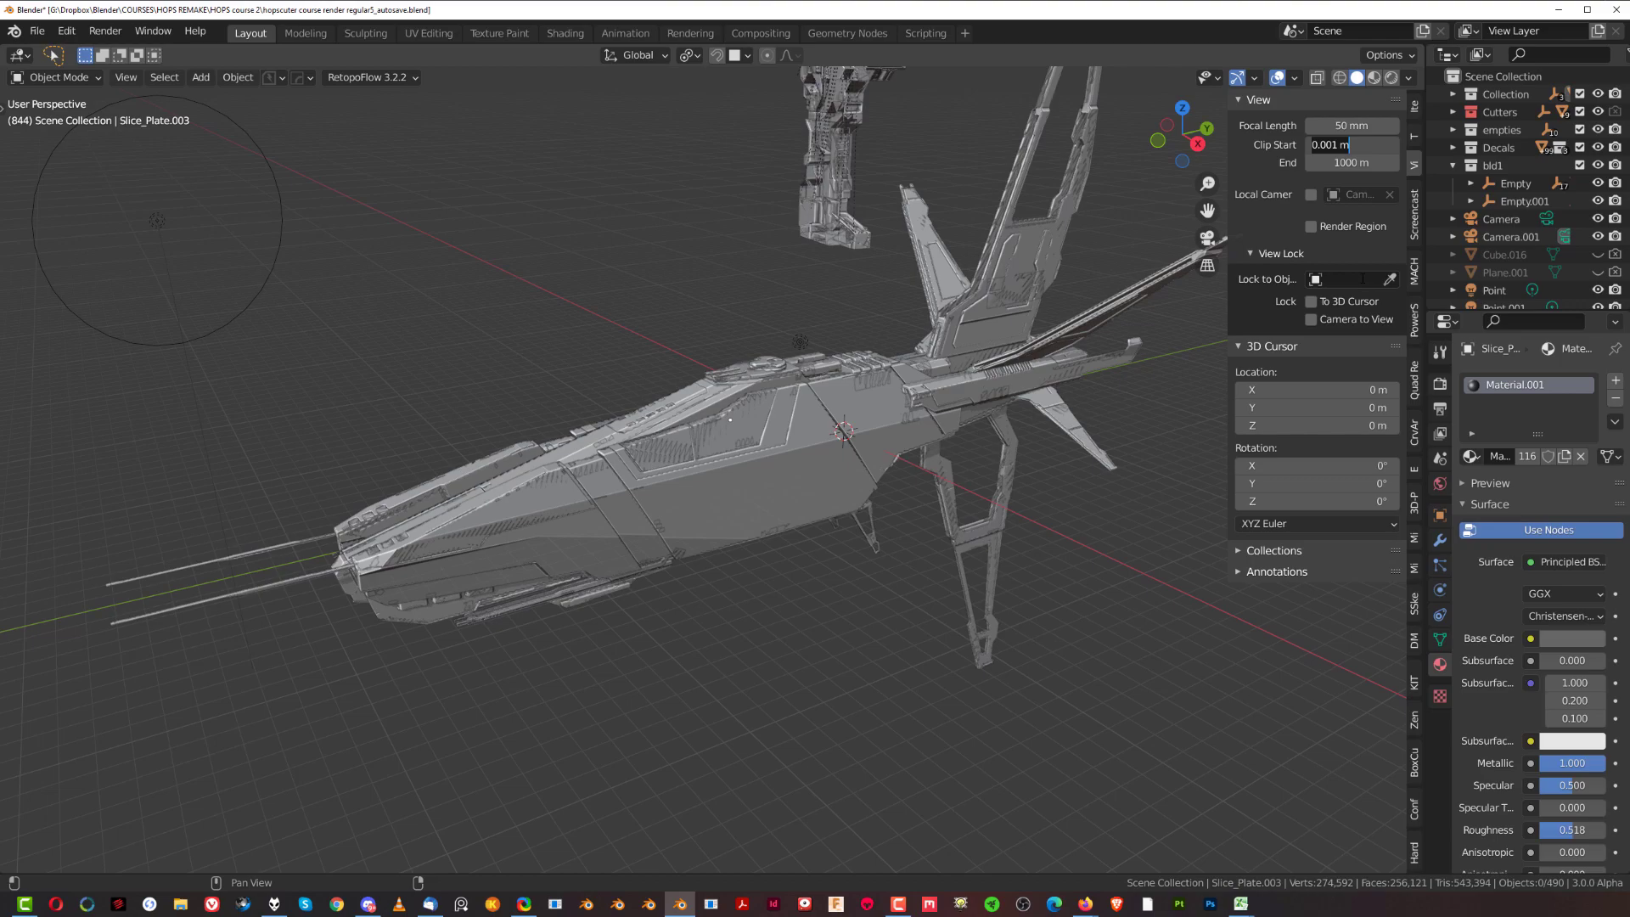
text(0.1)
key(Return)
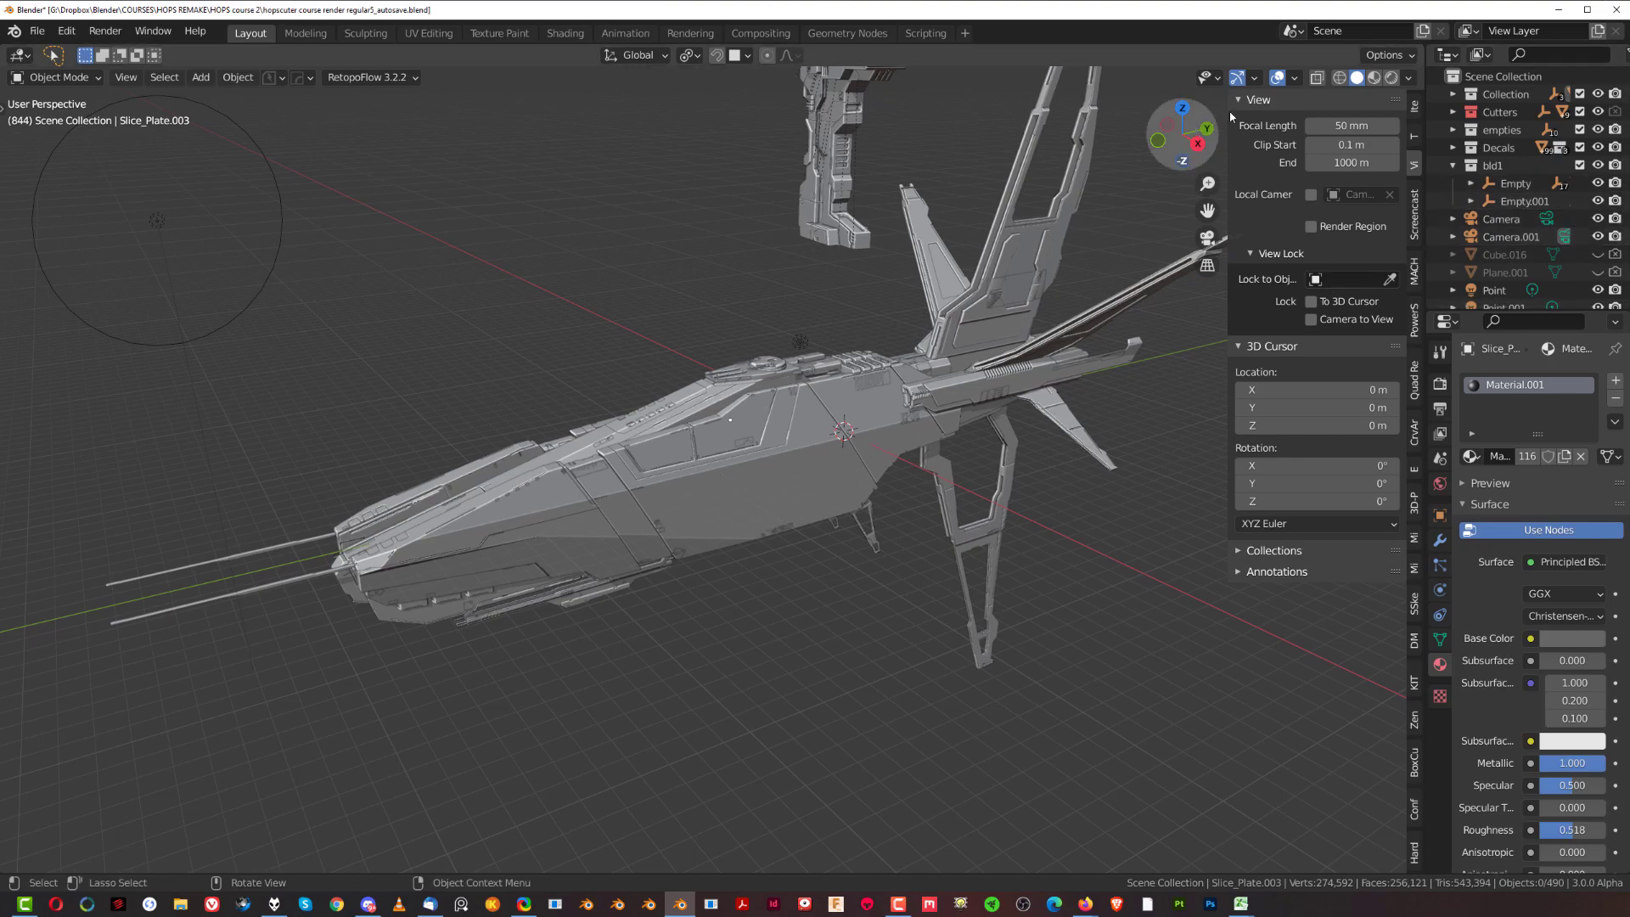
Show the ship in Material Preview and select the magenta decal
click(1375, 79)
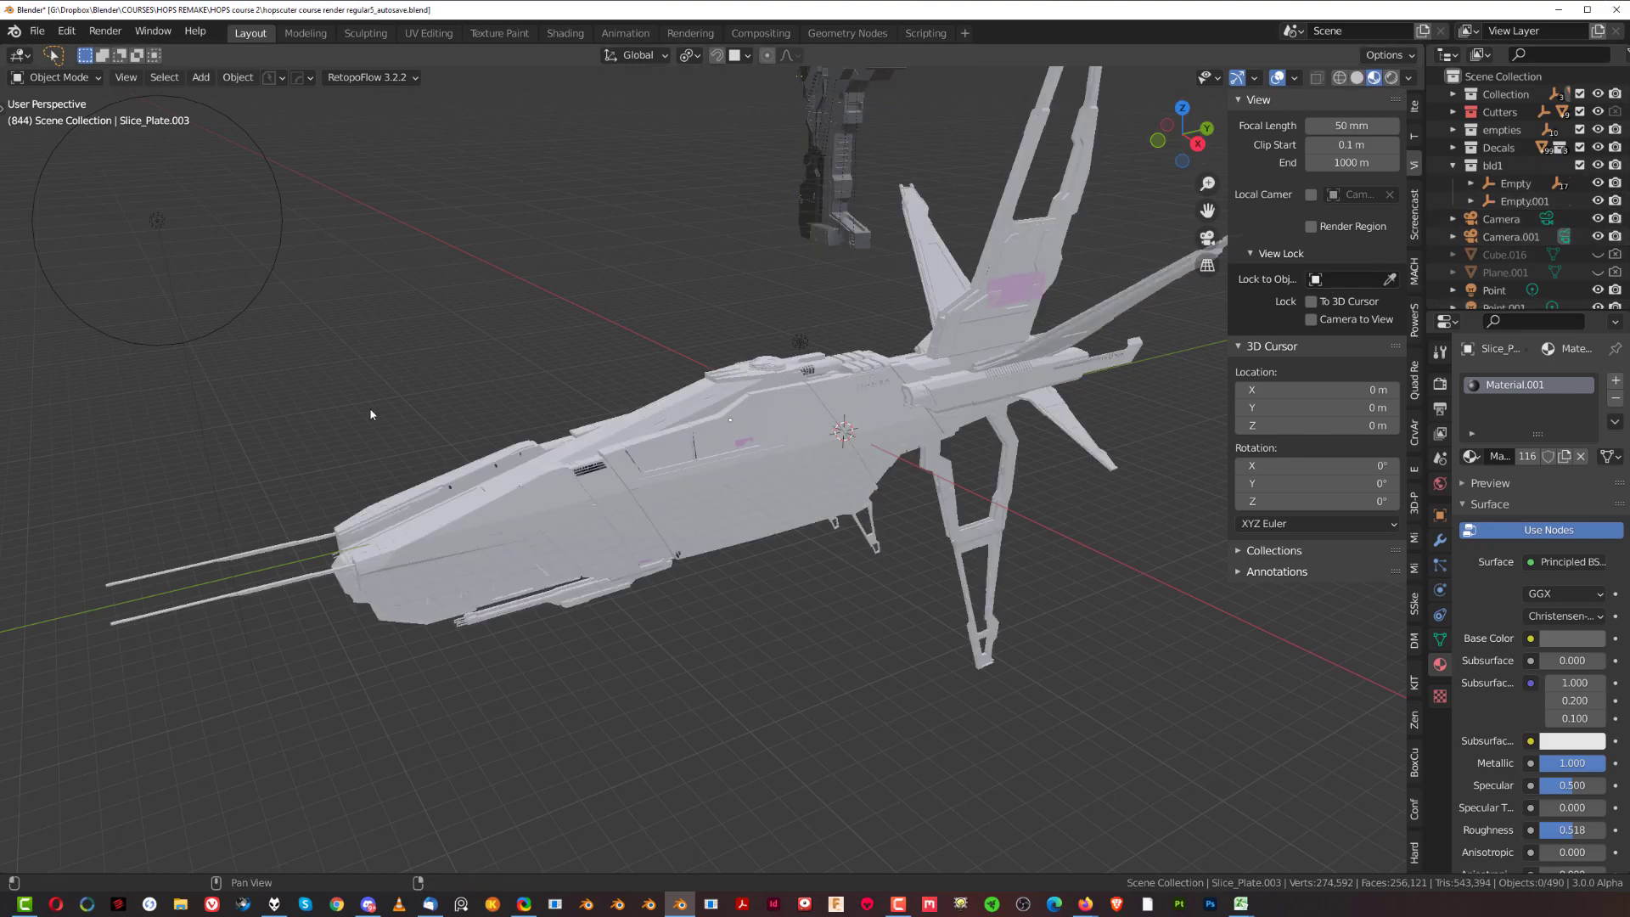
mouse_move(758, 472)
middle_down()
mouse_move(756, 448)
mouse_move(849, 386)
mouse_move(802, 400)
mouse_move(875, 435)
mouse_move(817, 441)
mouse_move(760, 421)
mouse_move(786, 481)
middle_up()
click(756, 447)
Zoom around the ship and select the OMEGA logo decal, then undo
scroll(875, 435, up, 5)
scroll(875, 435, down, 6)
scroll(817, 441, up, 5)
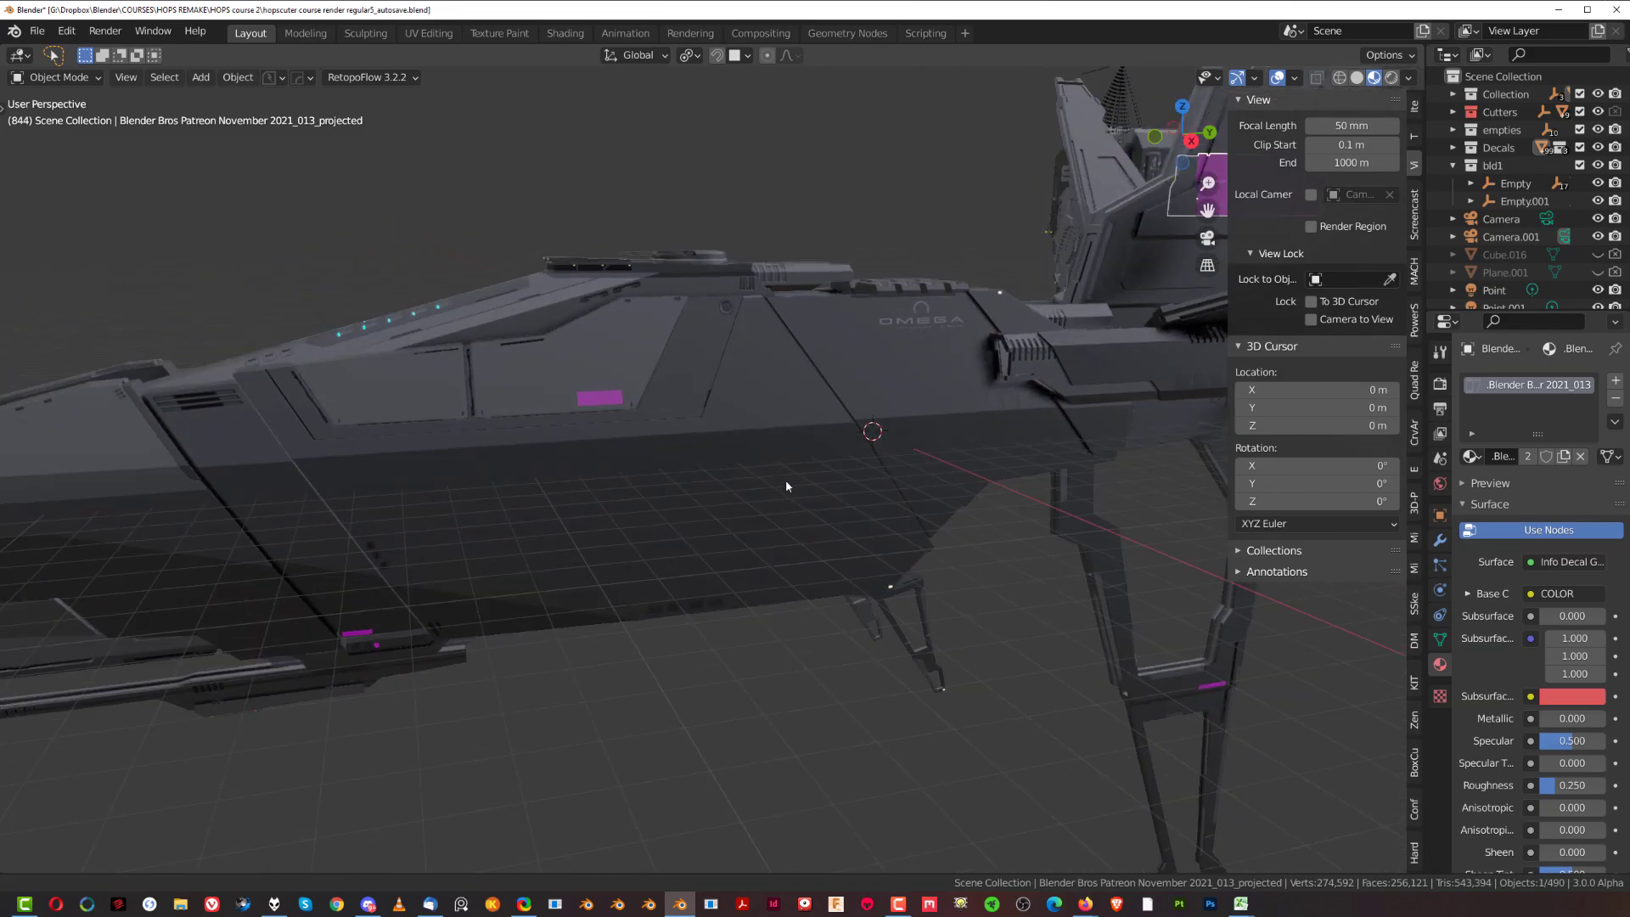
scroll(786, 481, up, 3)
scroll(690, 472, up, 3)
scroll(690, 473, down, 4)
click(739, 424)
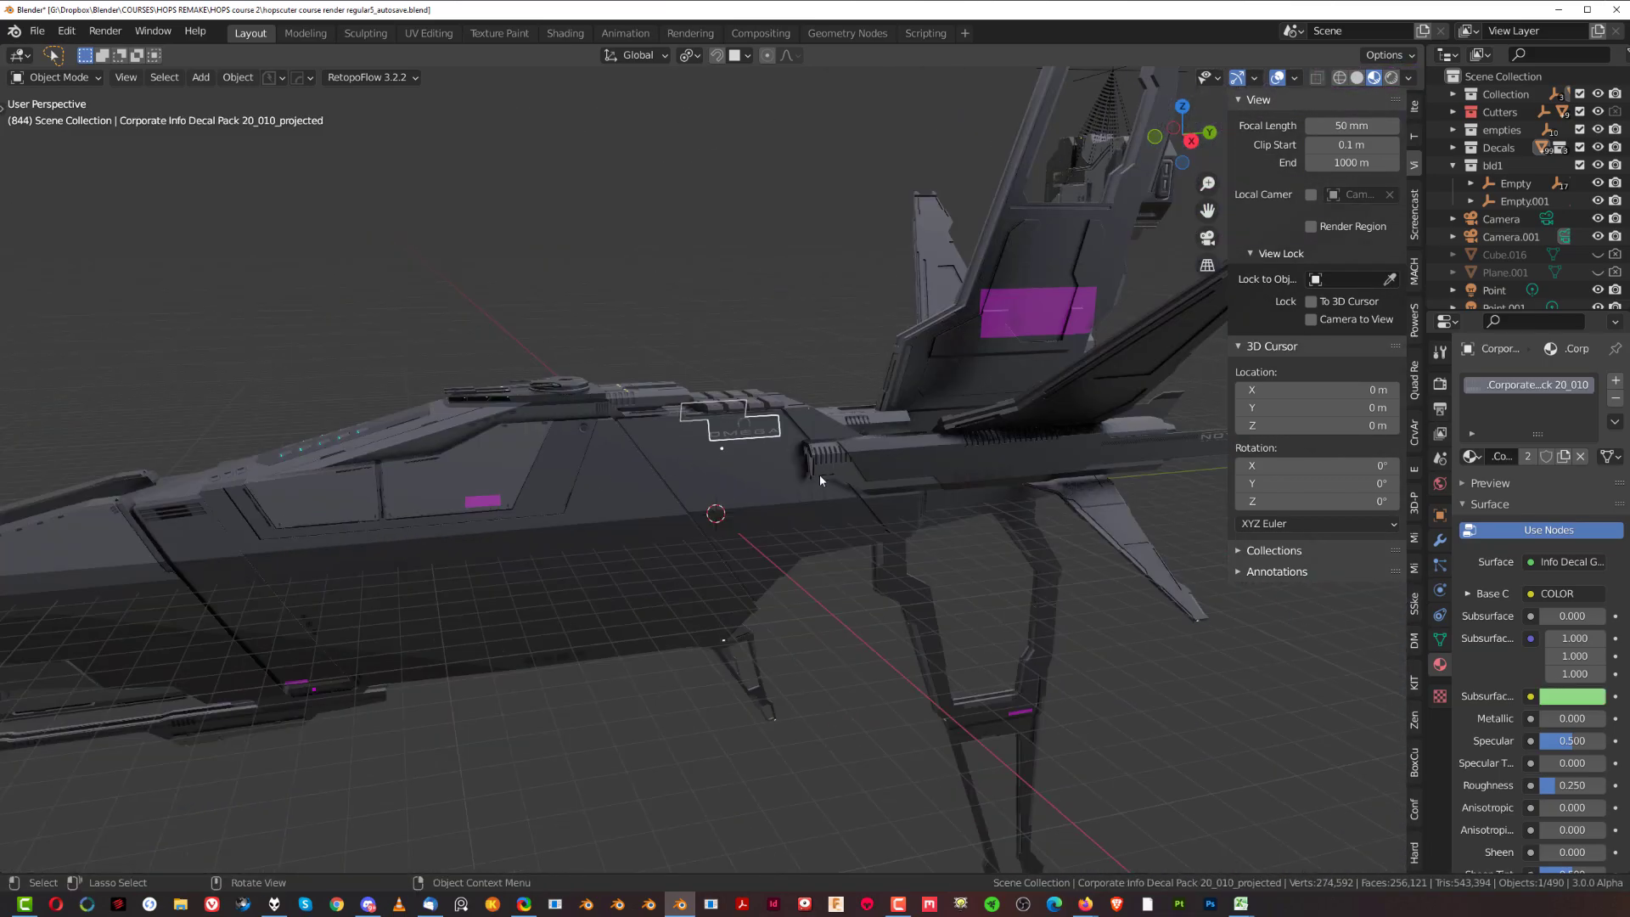
scroll(785, 475, up, 2)
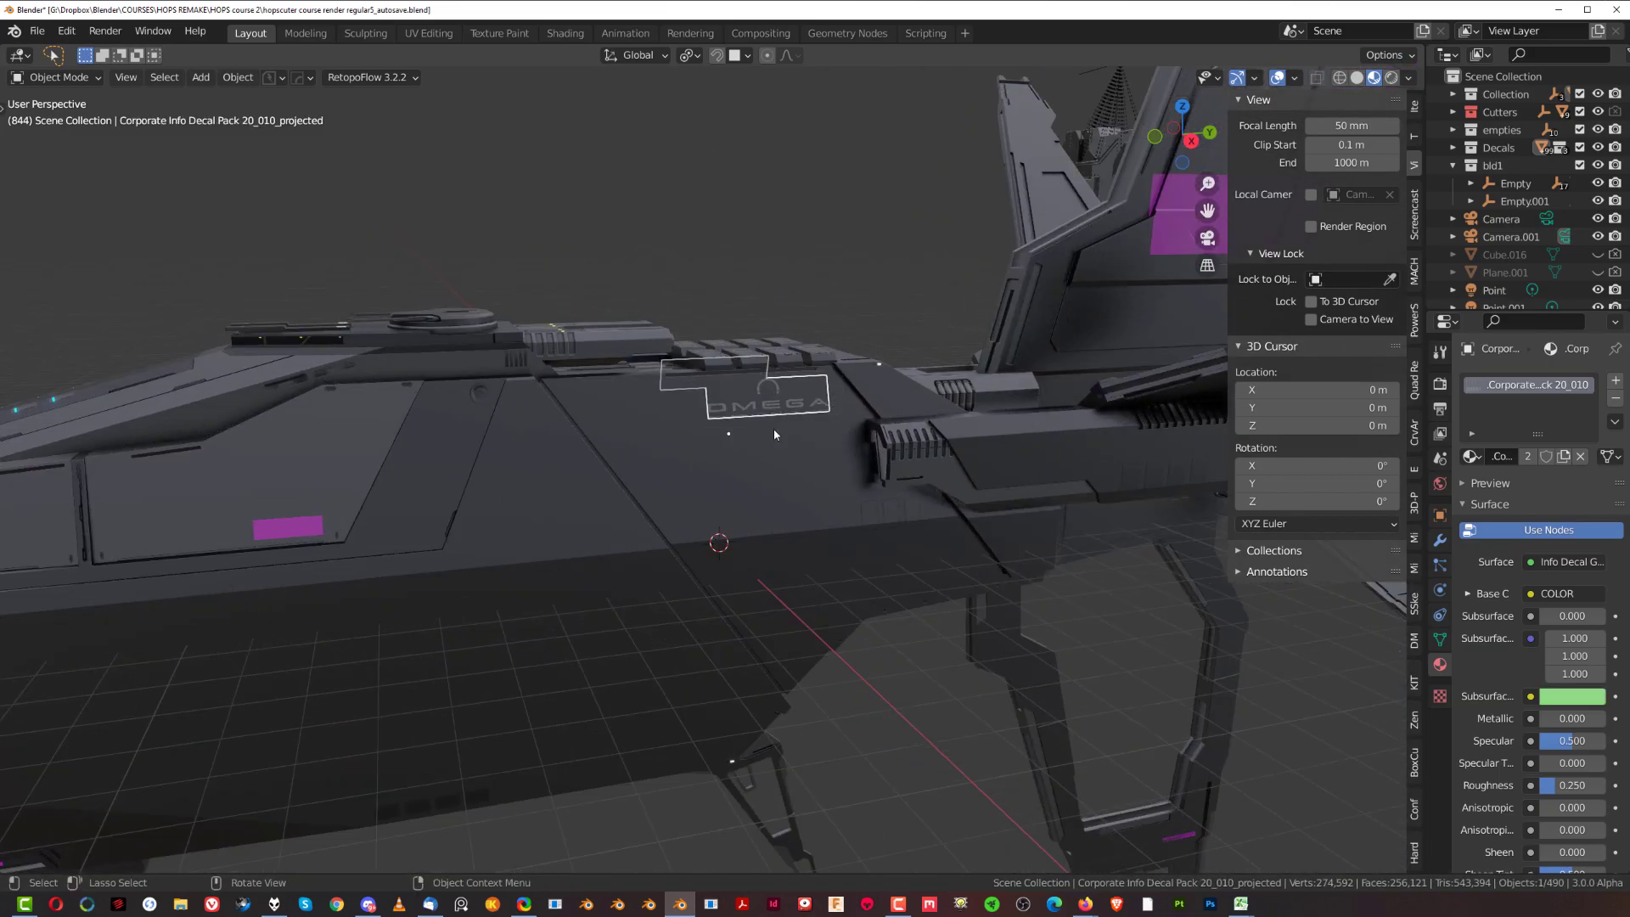
key(ctrl+z)
Change the view Clip Start to 0.001 m
click(1350, 144)
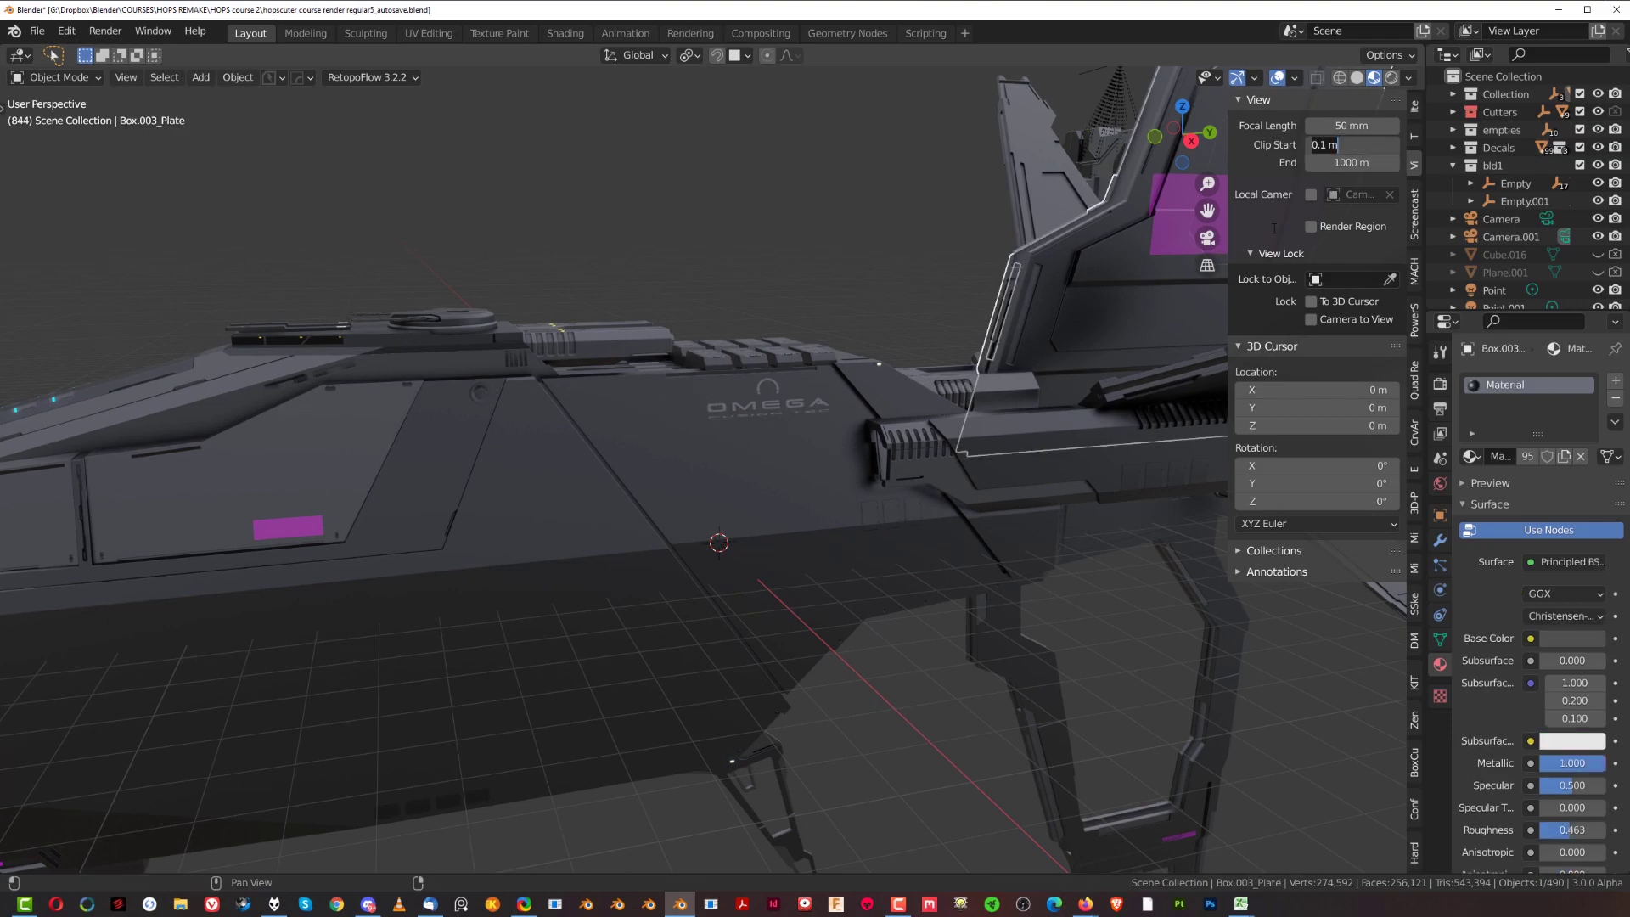
key(BackSpace)
key(BackSpace)
key(BackSpace)
text(001)
key(Return)
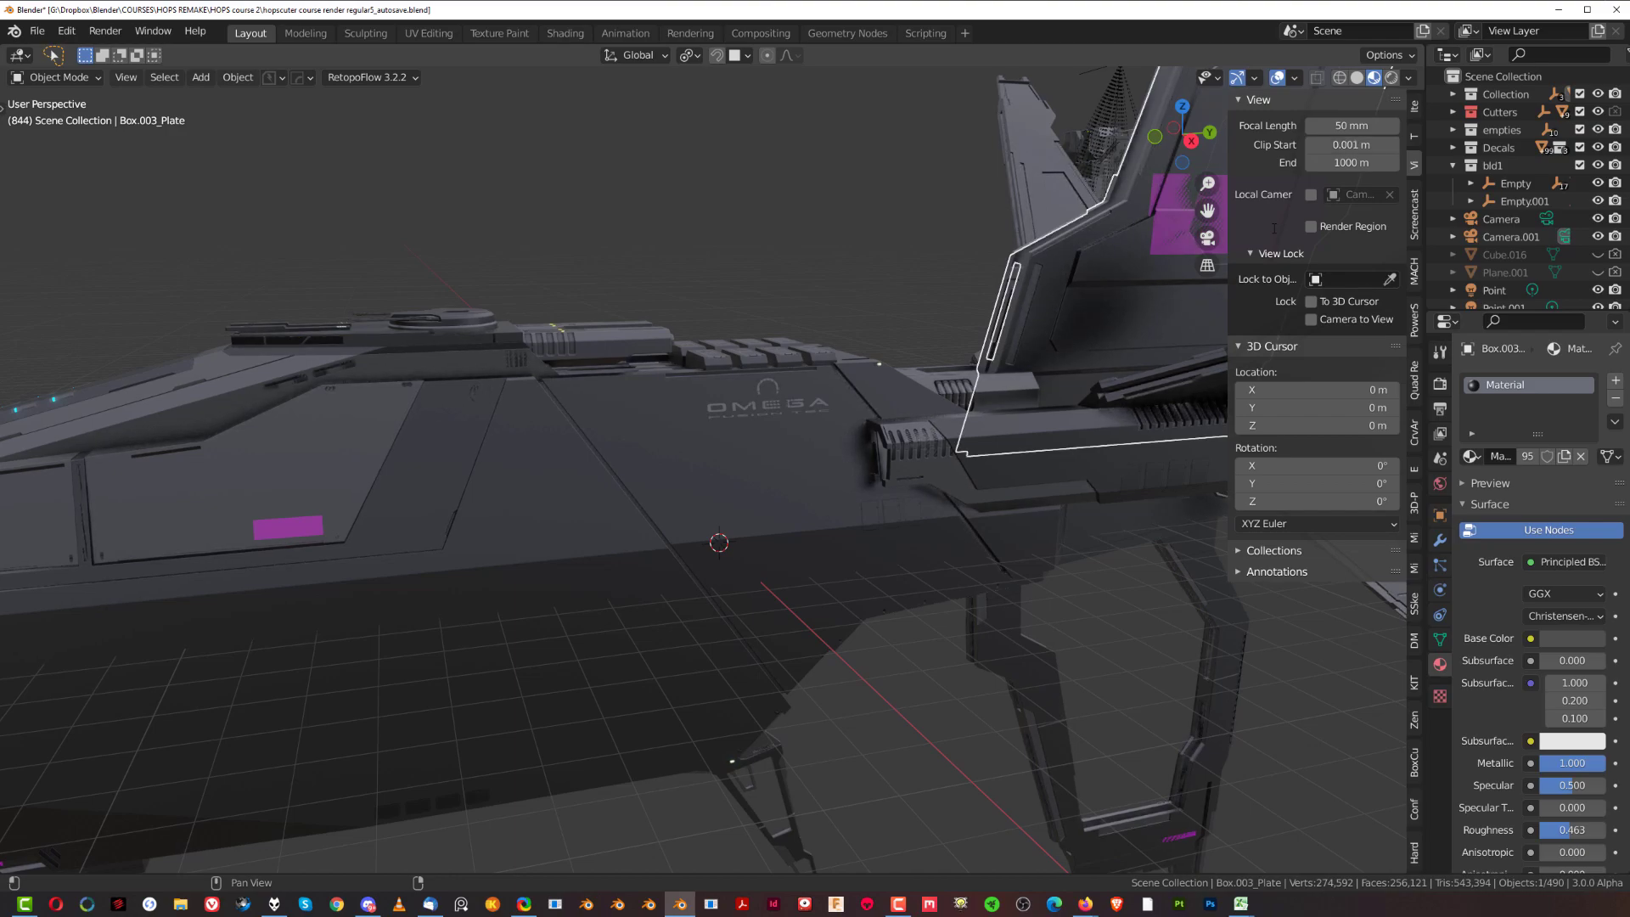
Orbit and zoom out to see the ship and tower from new angles
middle_drag(755, 331, 711, 326)
scroll(711, 326, down, 4)
scroll(768, 379, up, 4)
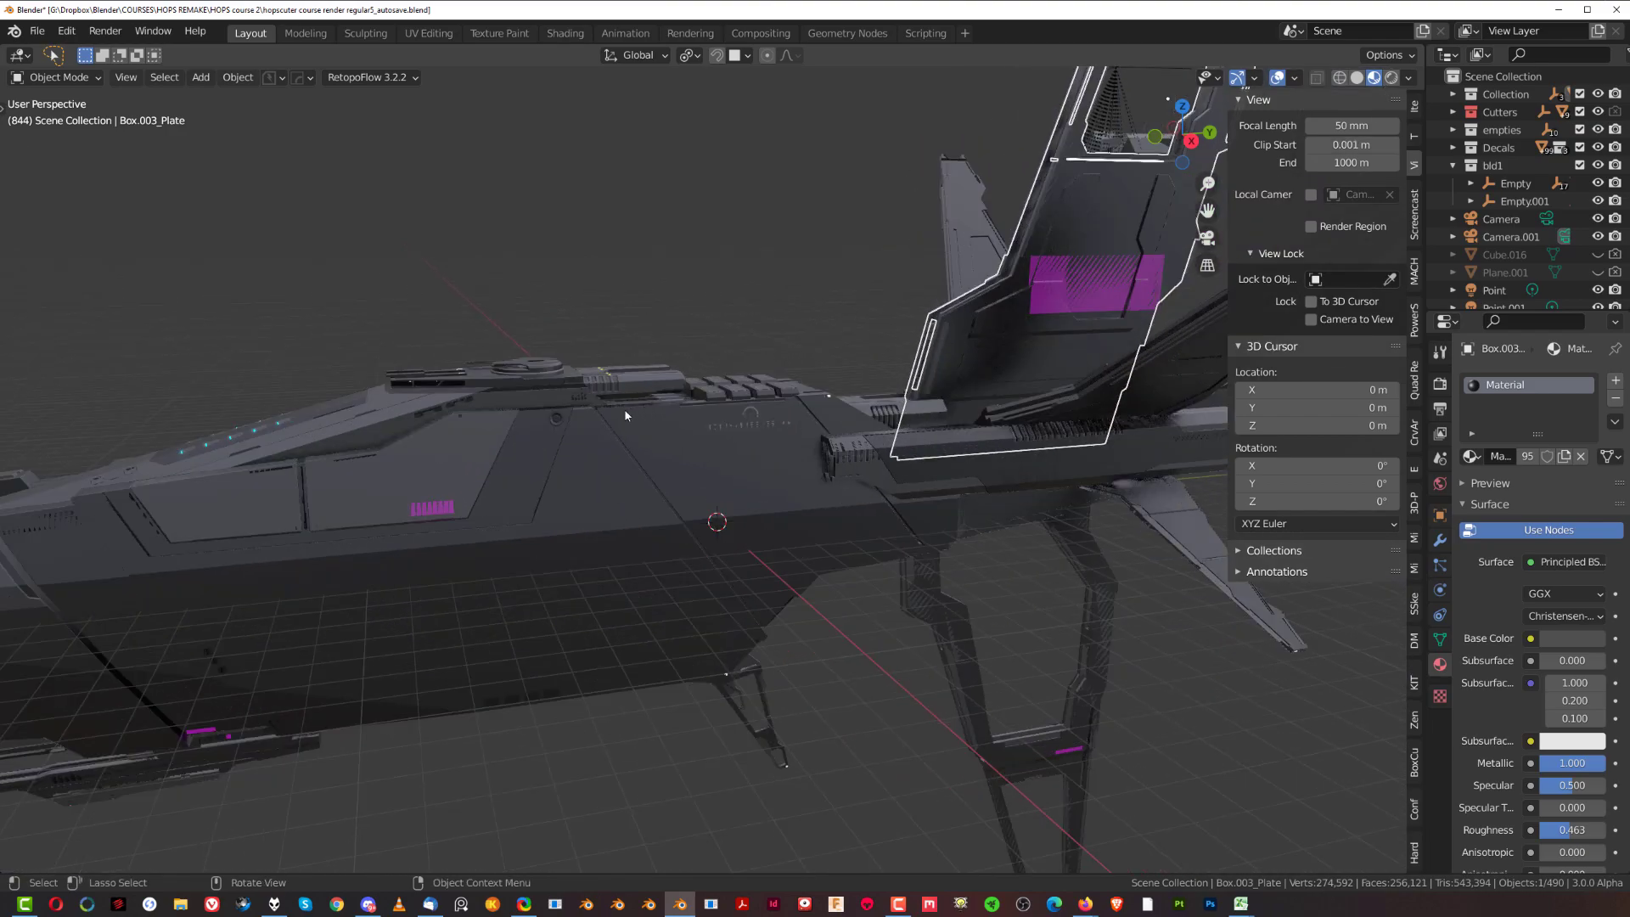
scroll(624, 414, down, 3)
middle_drag(625, 415, 710, 521)
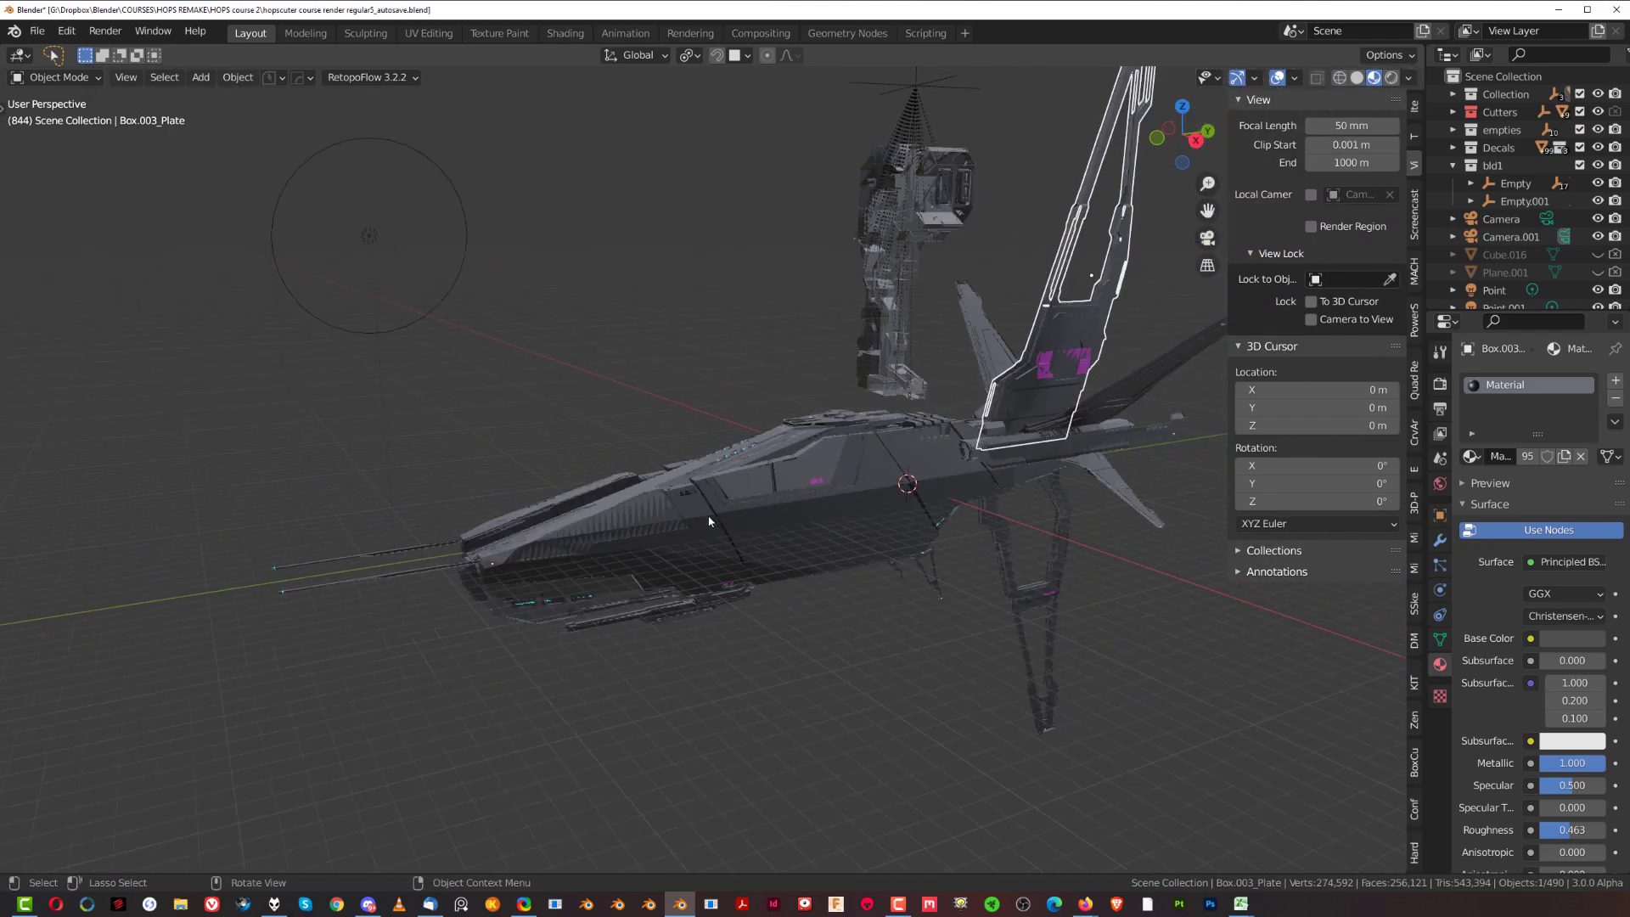
scroll(710, 521, up, 3)
scroll(663, 531, up, 2)
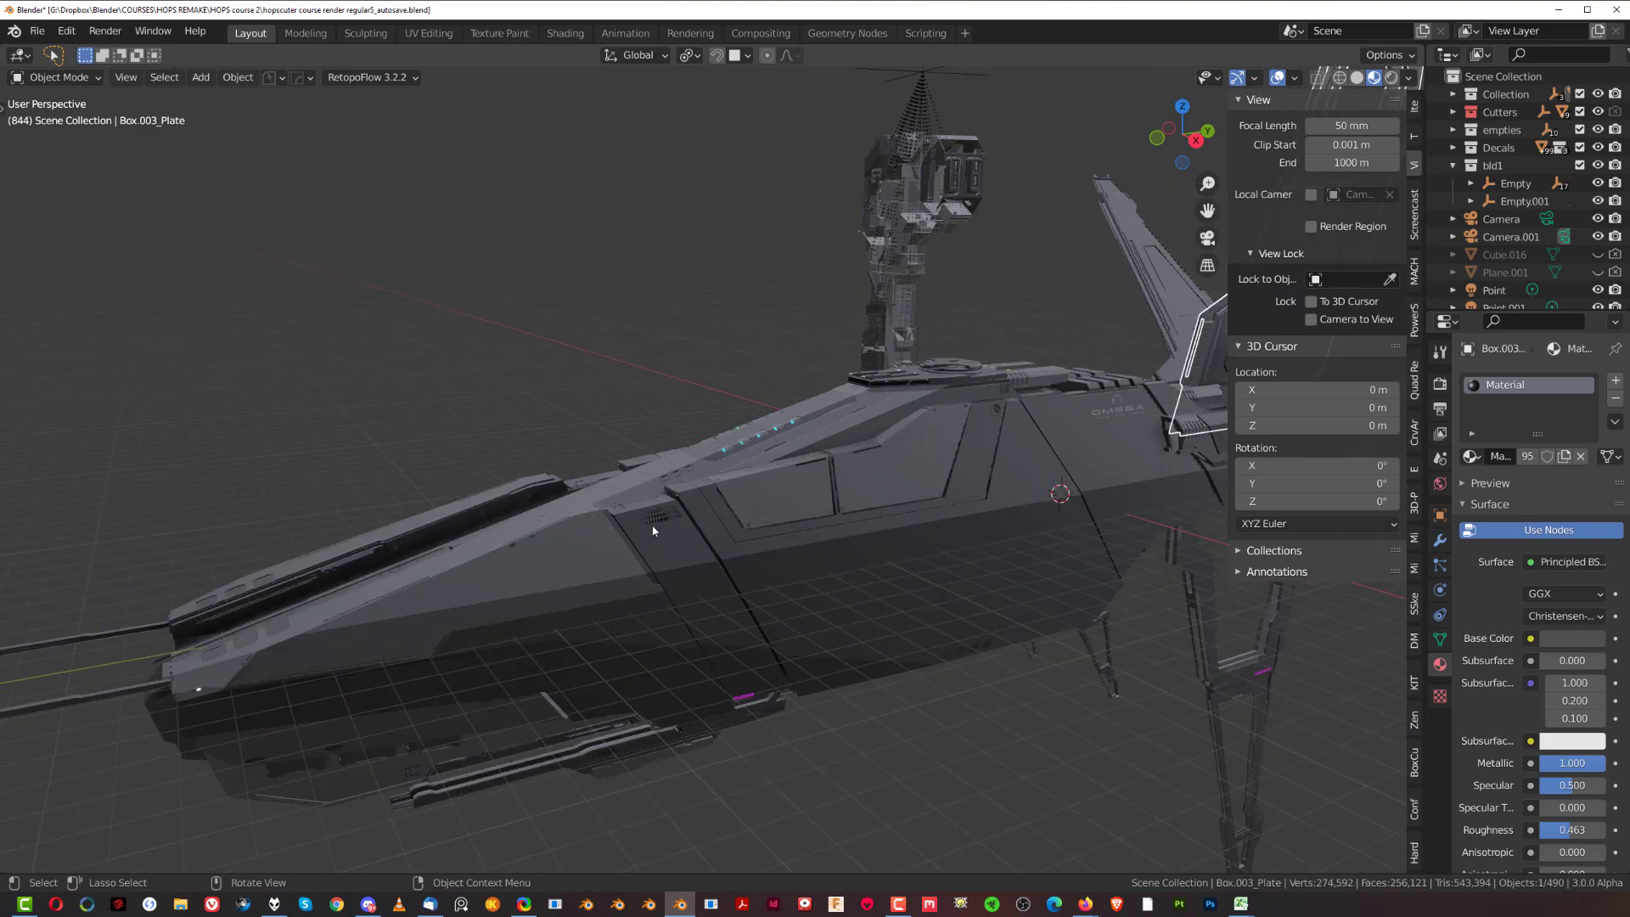
Select the Slice.005 hull panel and set Clip Start to 0.1 m
click(654, 527)
click(651, 527)
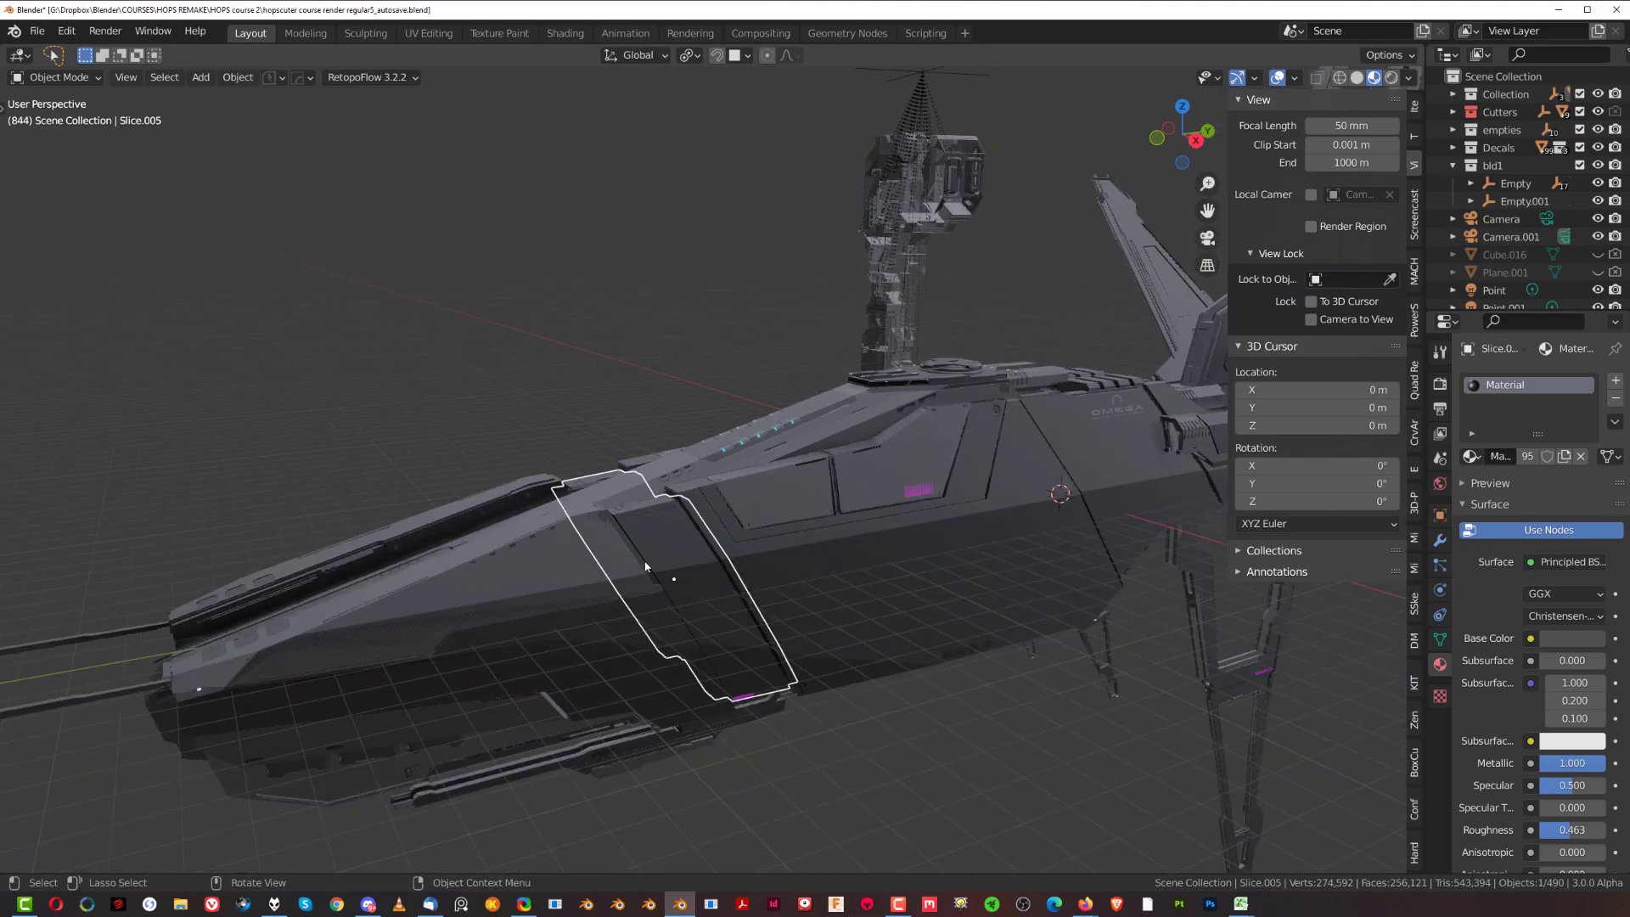
click(1350, 144)
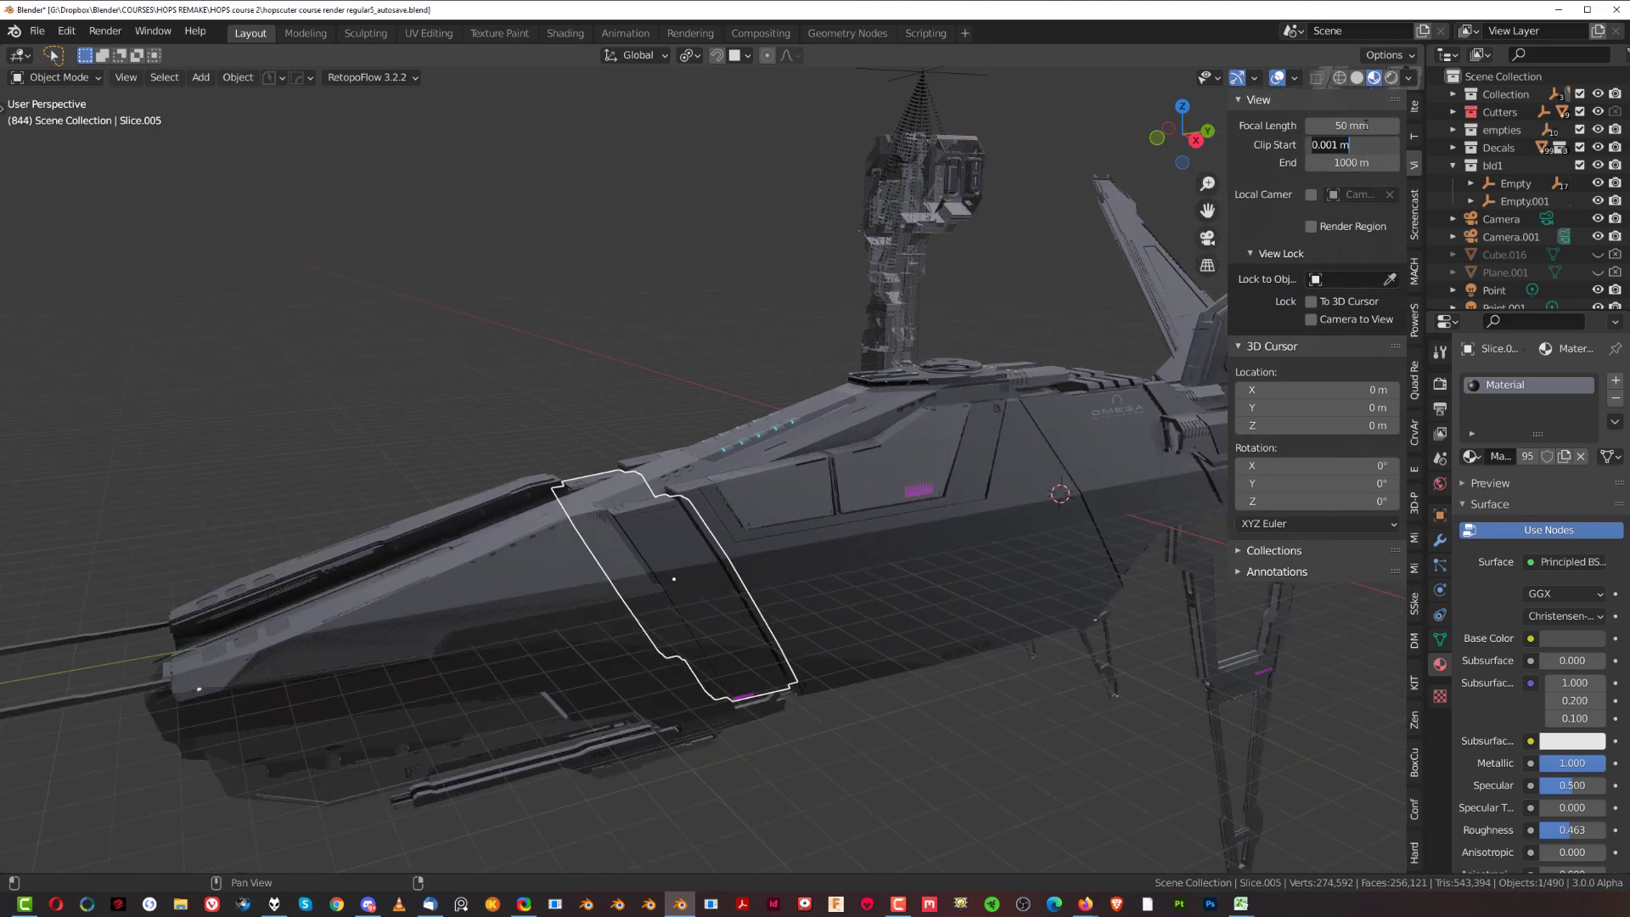
text(0.1)
key(Return)
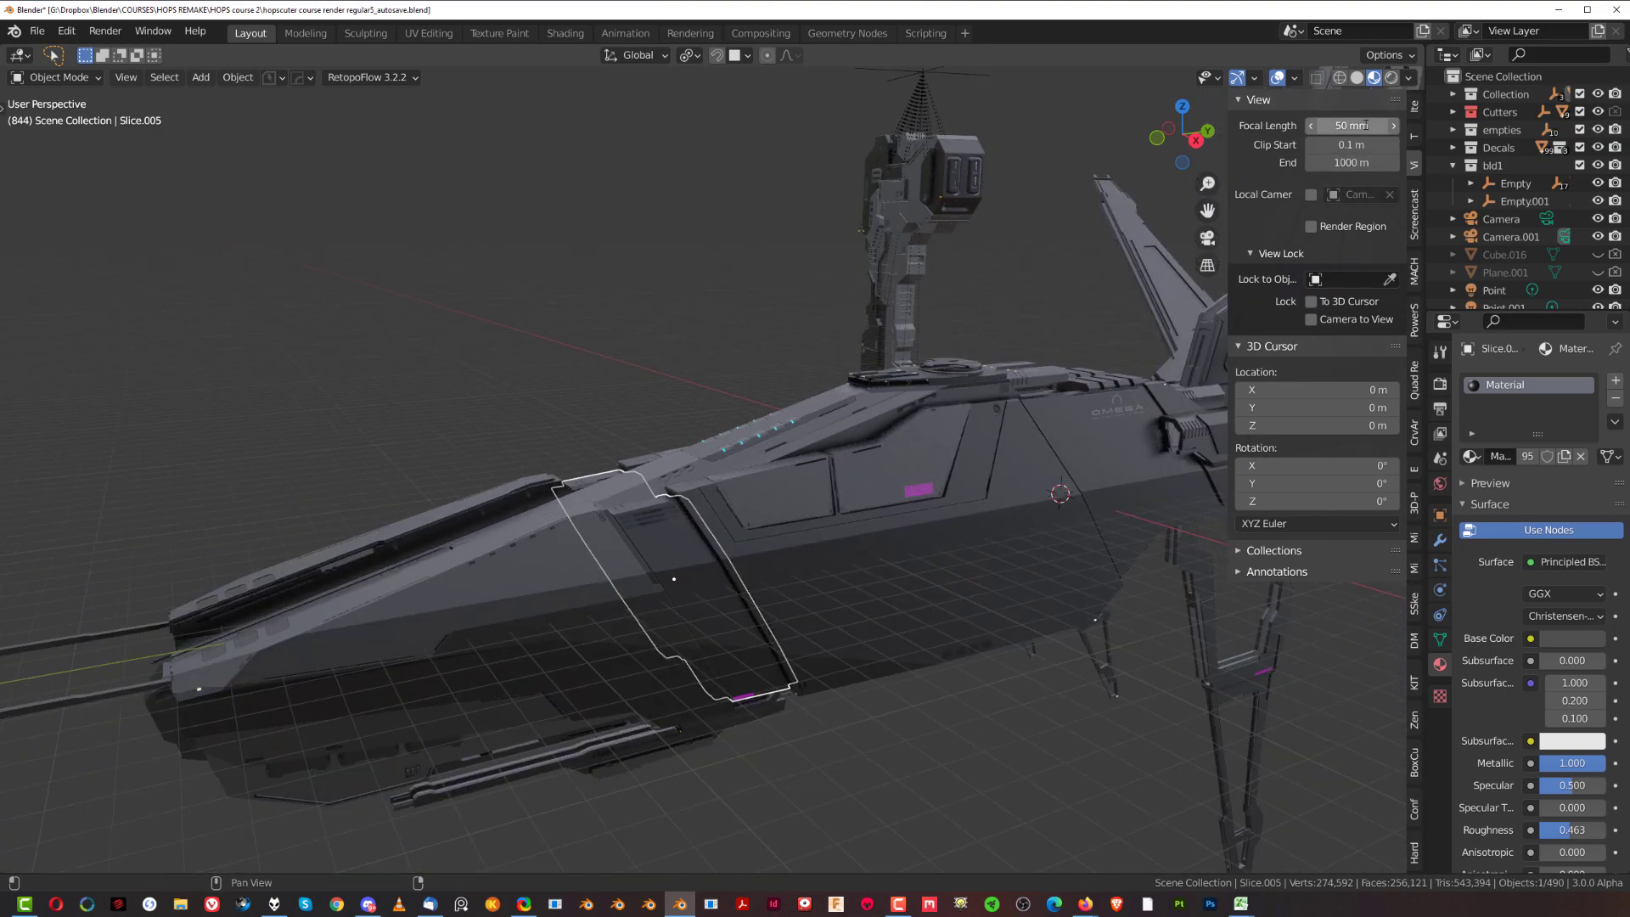
Select the vent panel decal and adjust it with DECALmachine's Adjust tool
scroll(640, 533, up, 5)
click(641, 533)
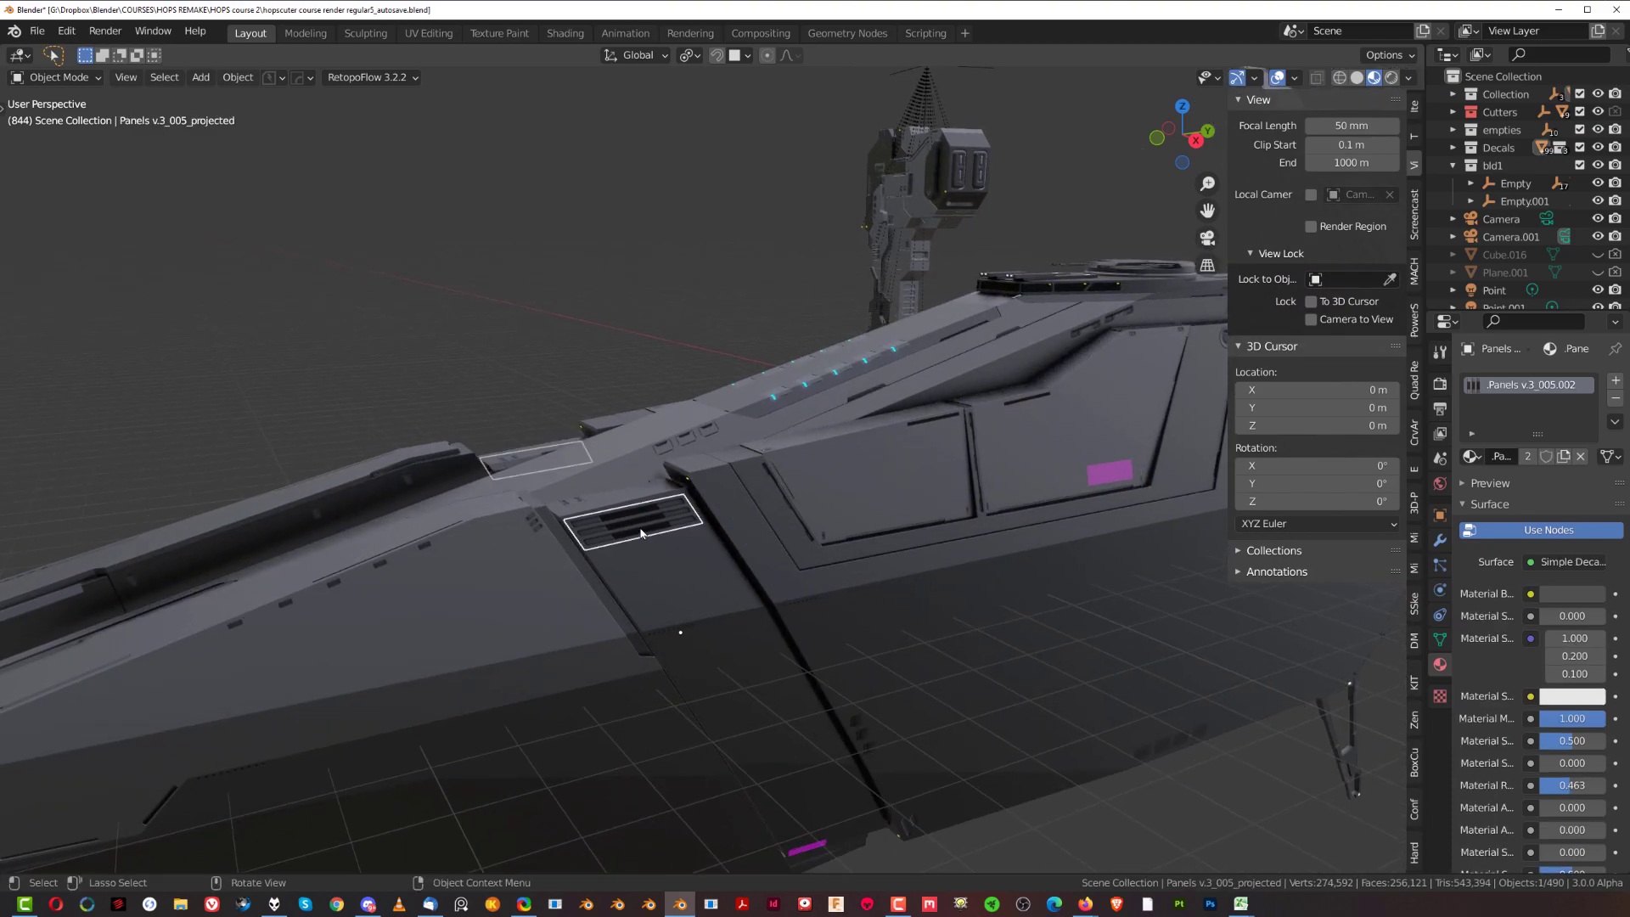
scroll(641, 533, up, 2)
scroll(641, 533, up, 2)
key(d)
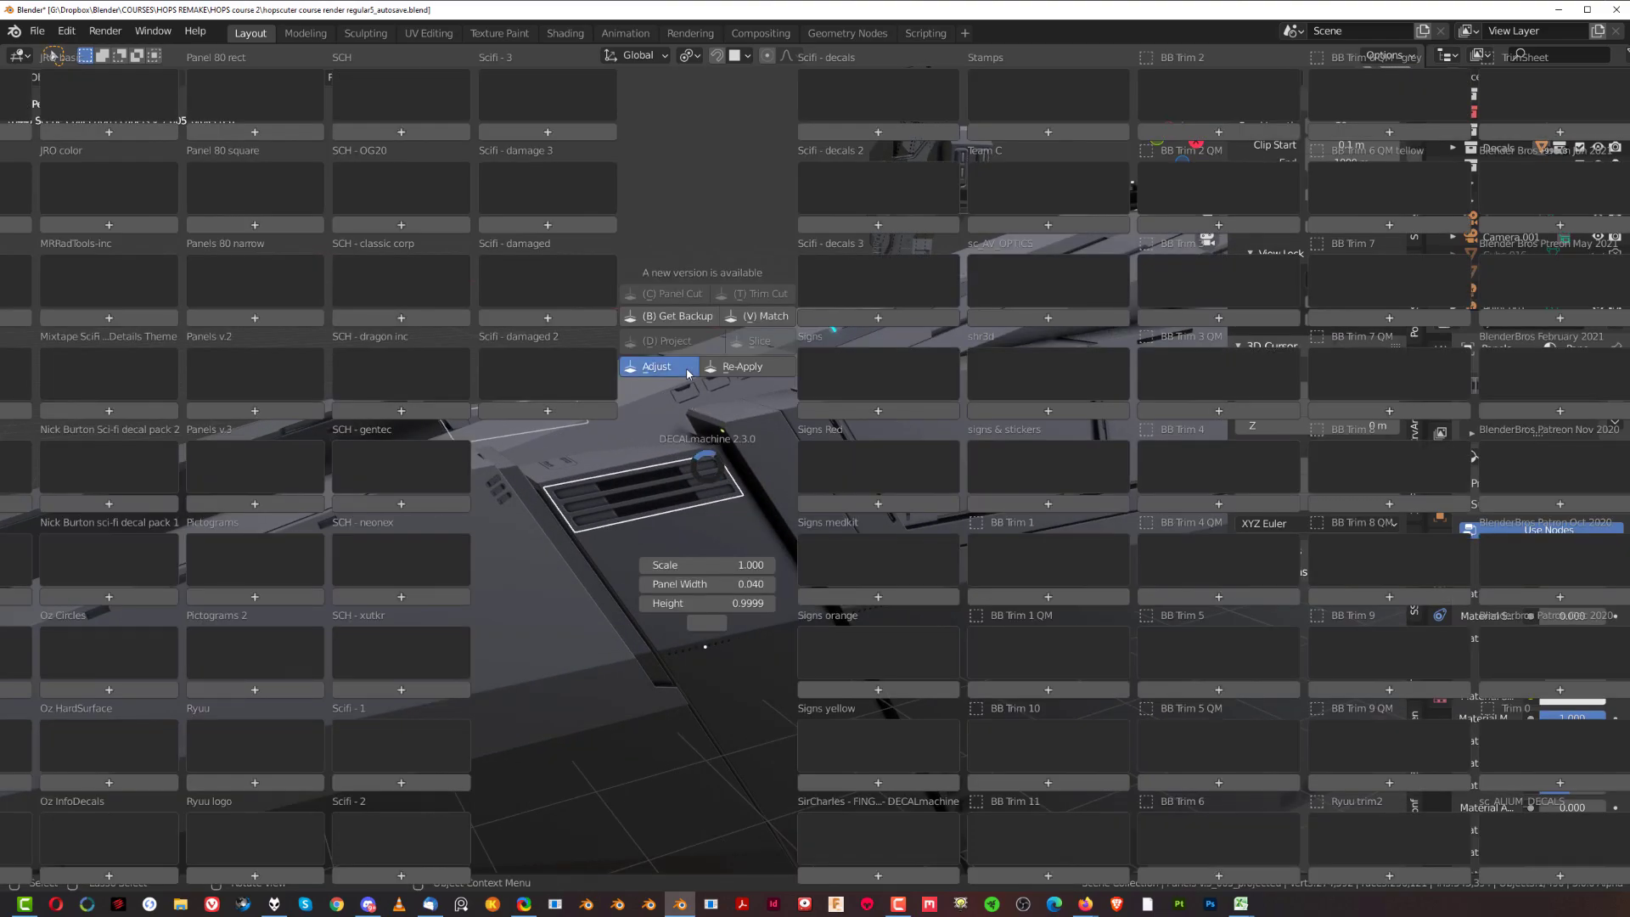
click(688, 374)
click(784, 450)
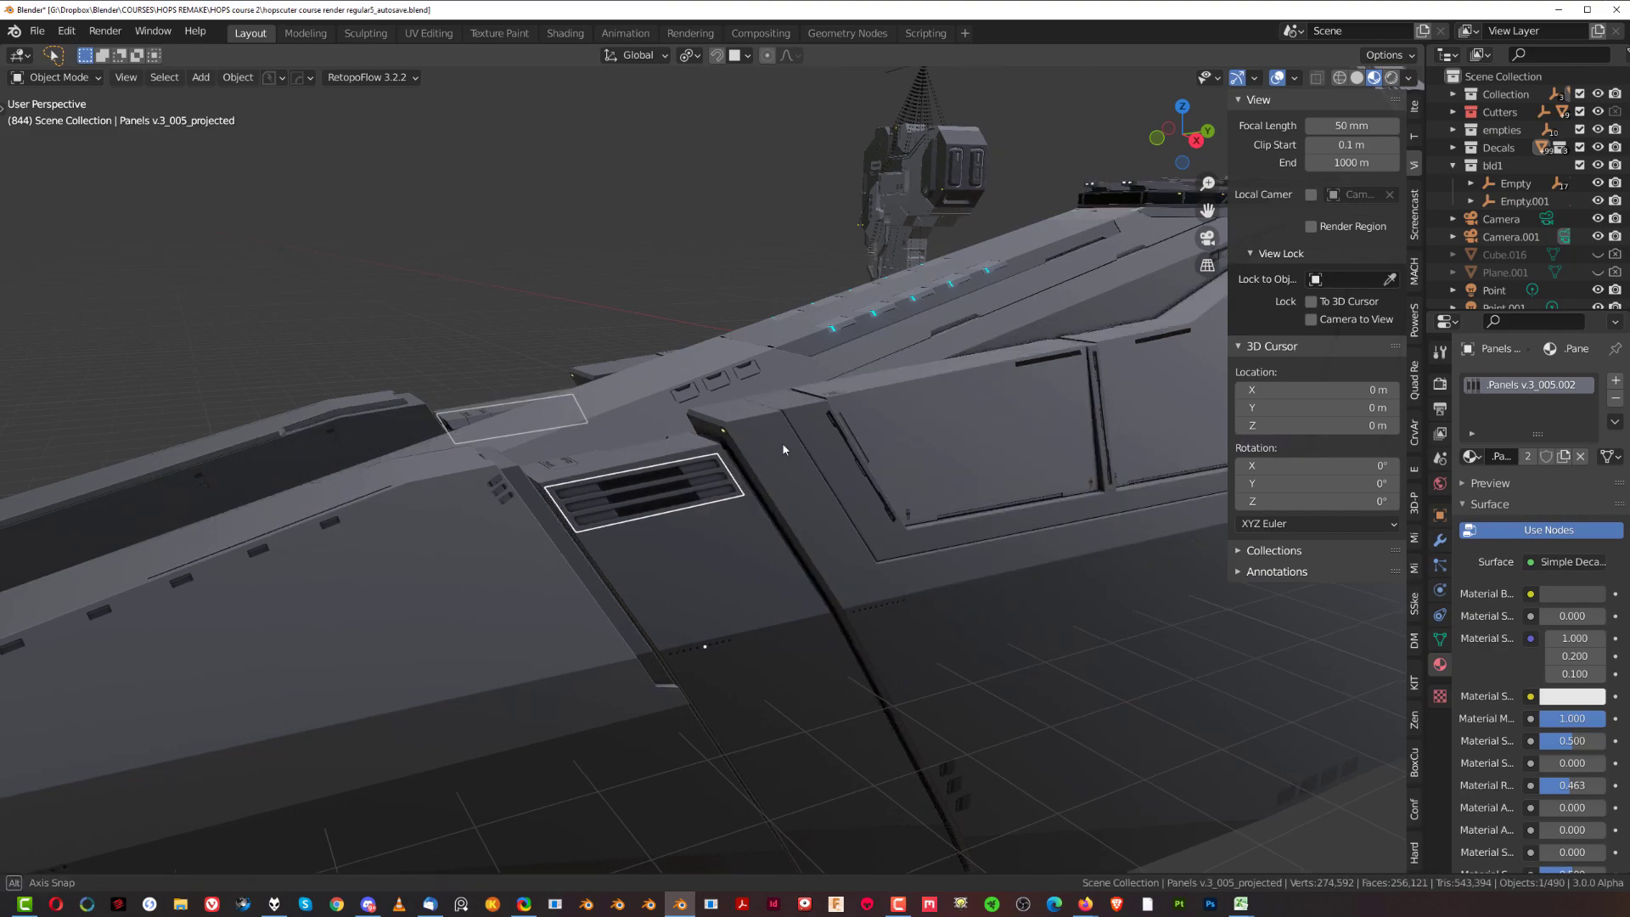
mouse_move(783, 450)
middle_down()
mouse_move(873, 435)
mouse_move(747, 458)
middle_up()
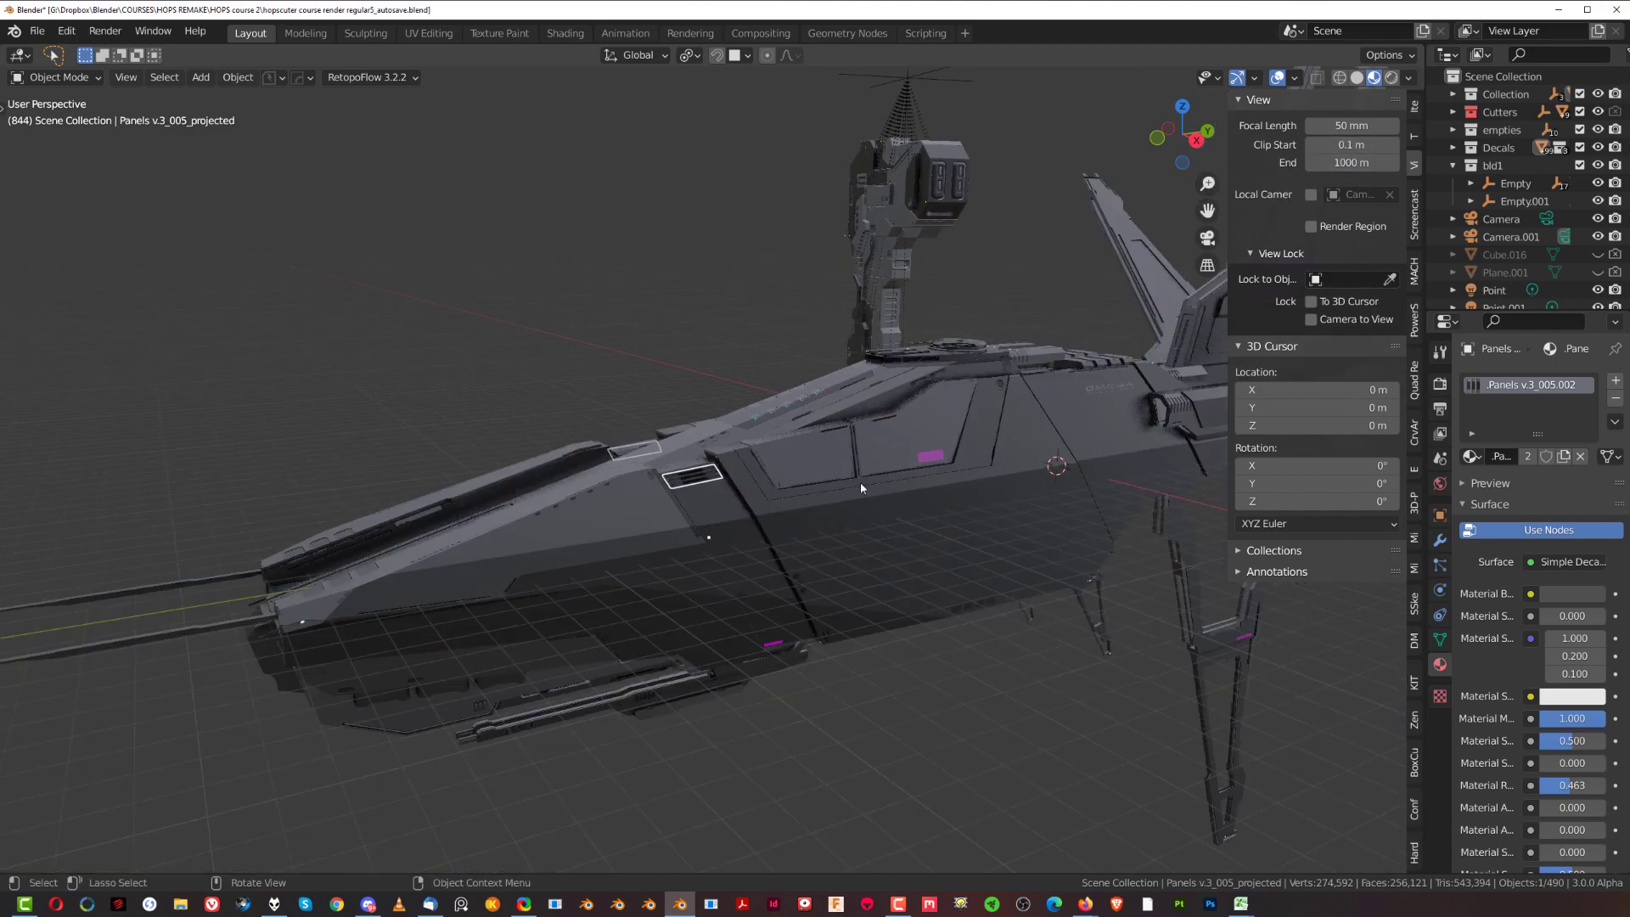
From a side view, set Clip Start to 0.0001 m and save the file
middle_drag(859, 482, 703, 445)
click(1351, 144)
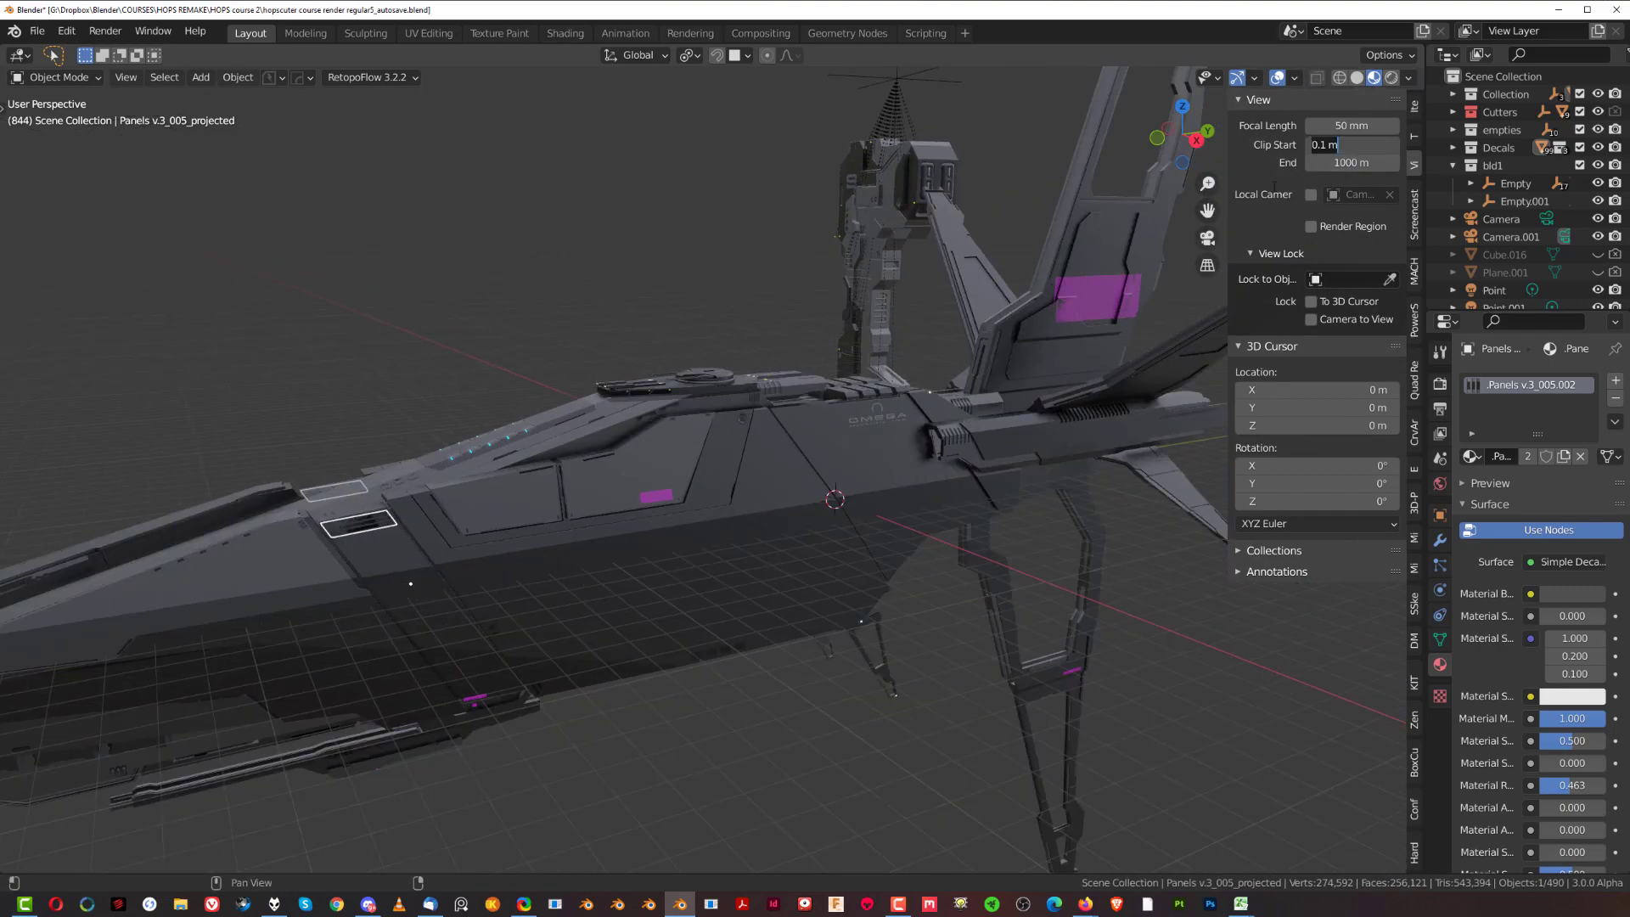
key(Return)
scroll(704, 381, up, 5)
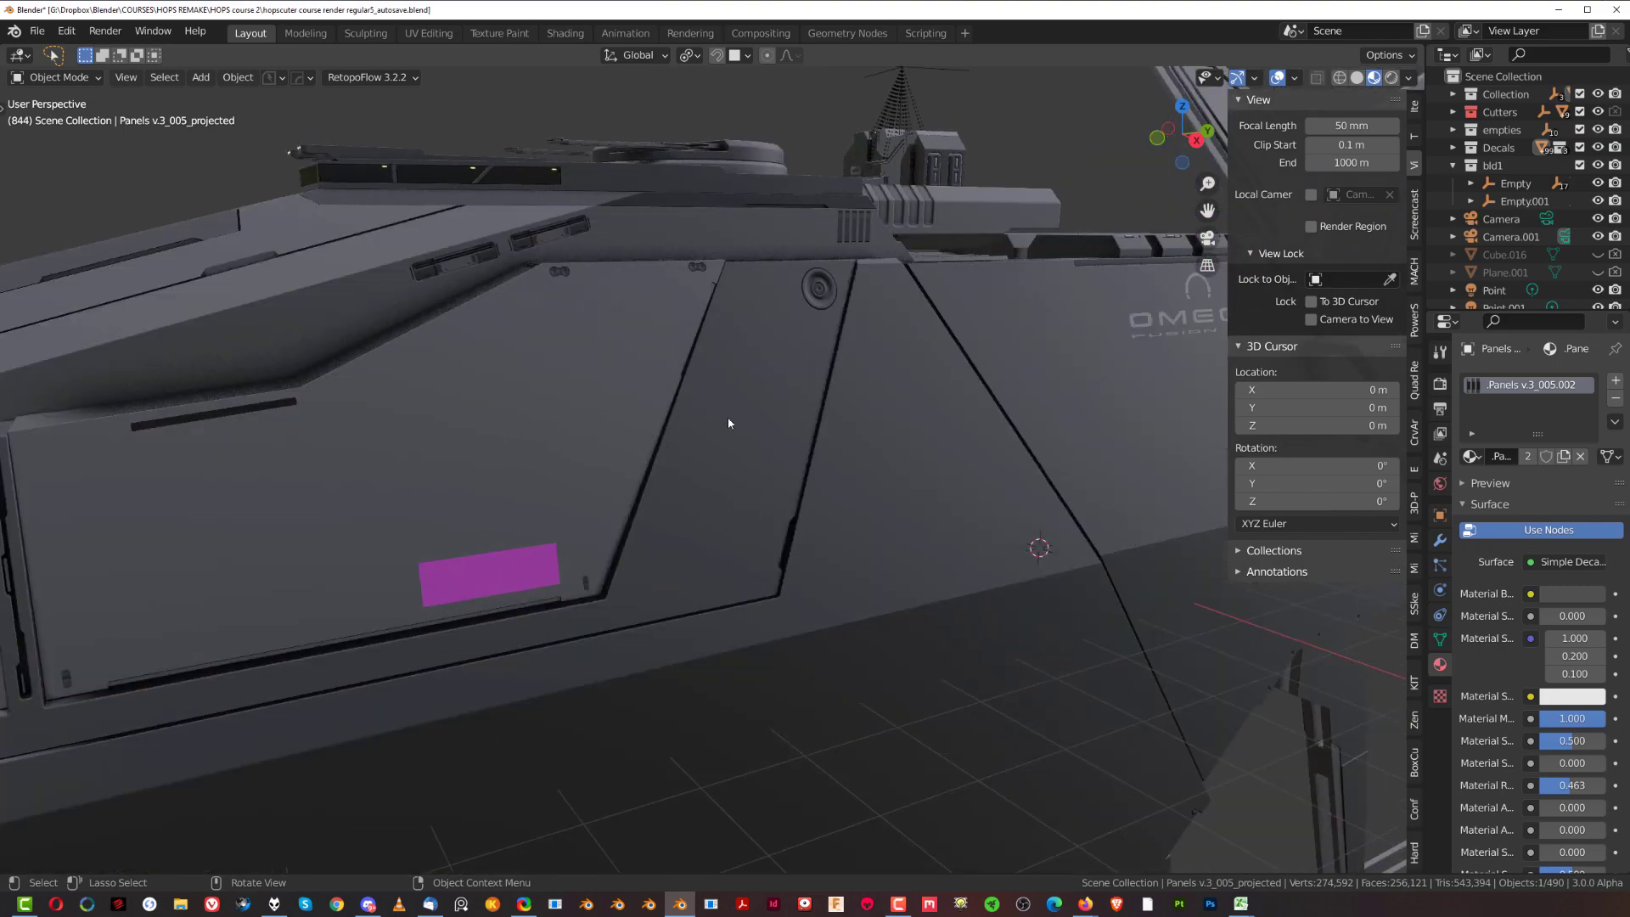
scroll(727, 416, up, 5)
scroll(747, 381, down, 5)
scroll(757, 369, down, 4)
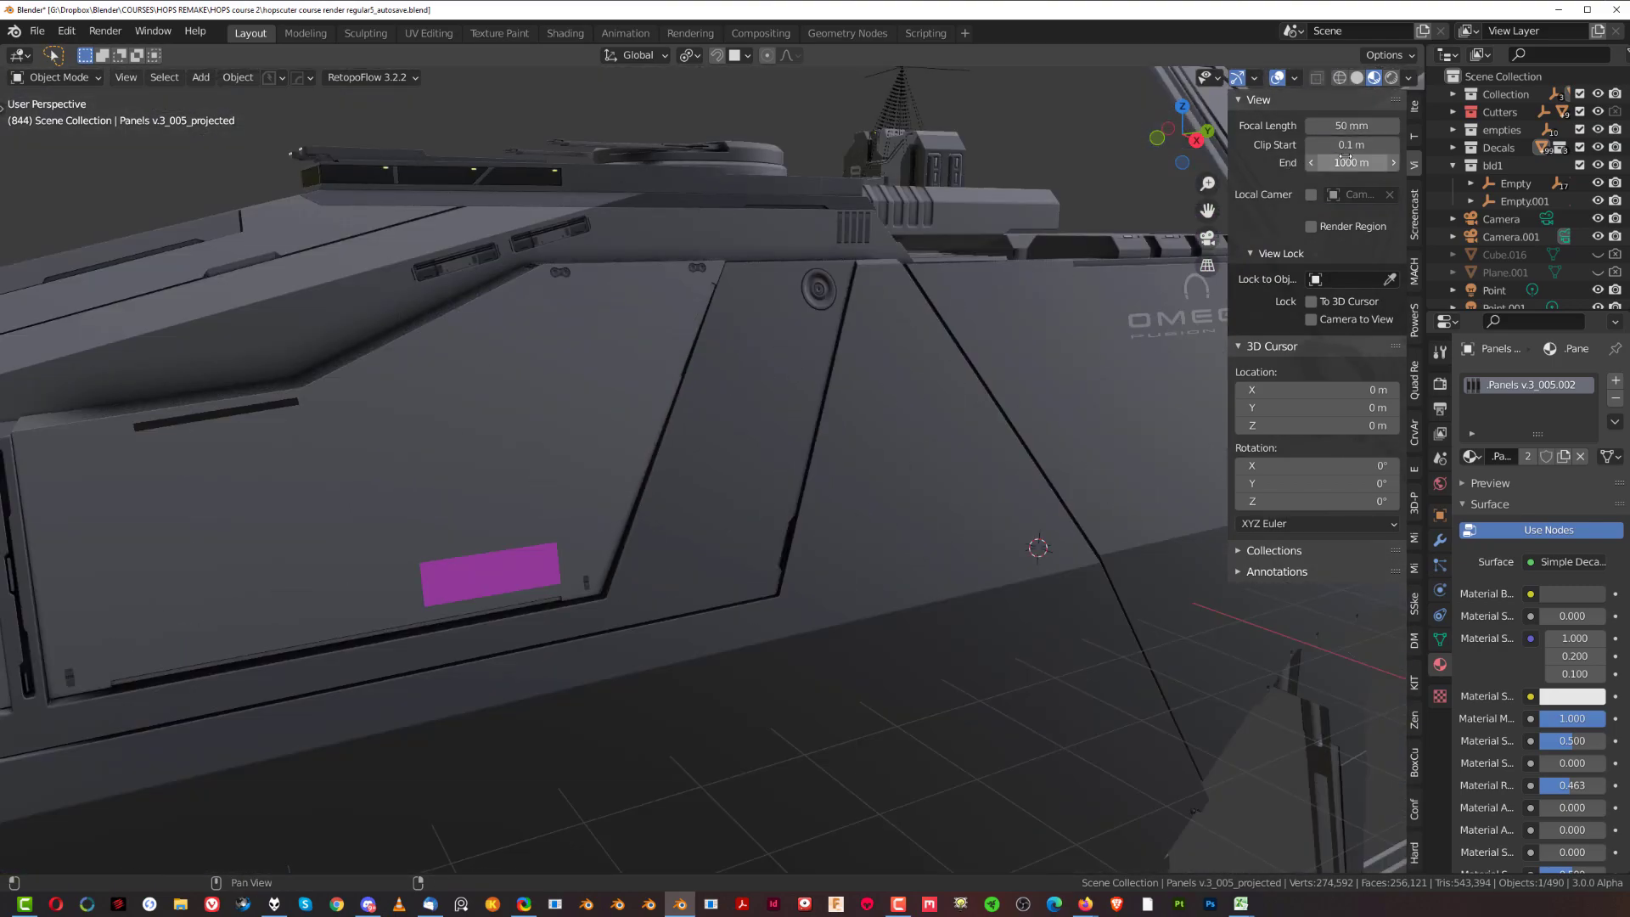
click(1348, 144)
text(0.0001)
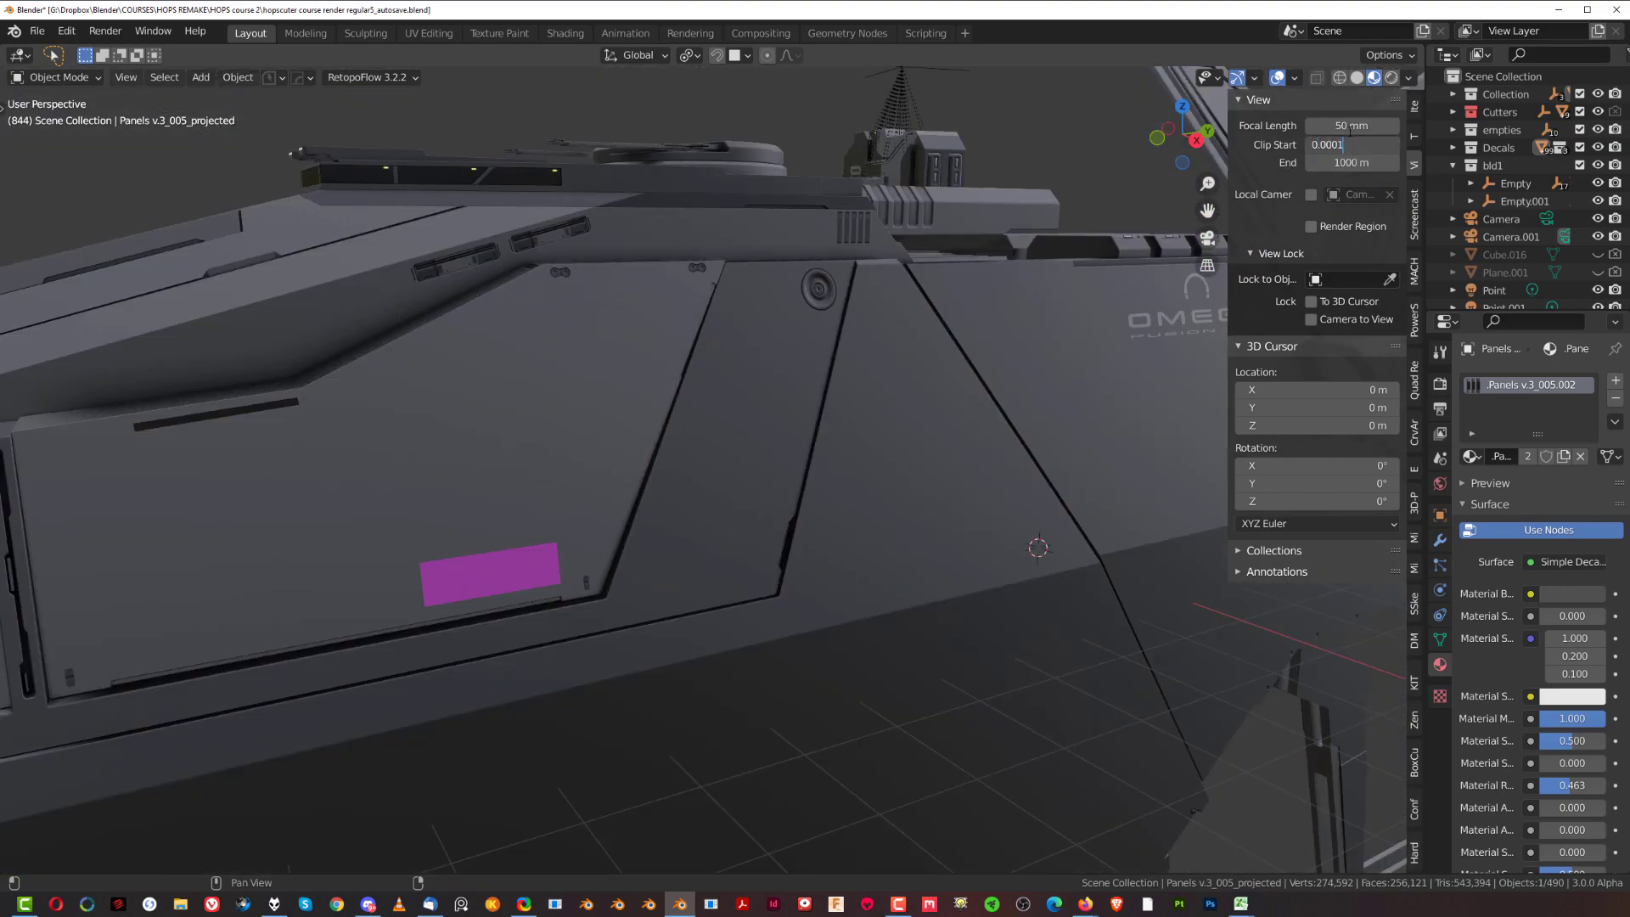
key(Return)
key(ctrl+s)
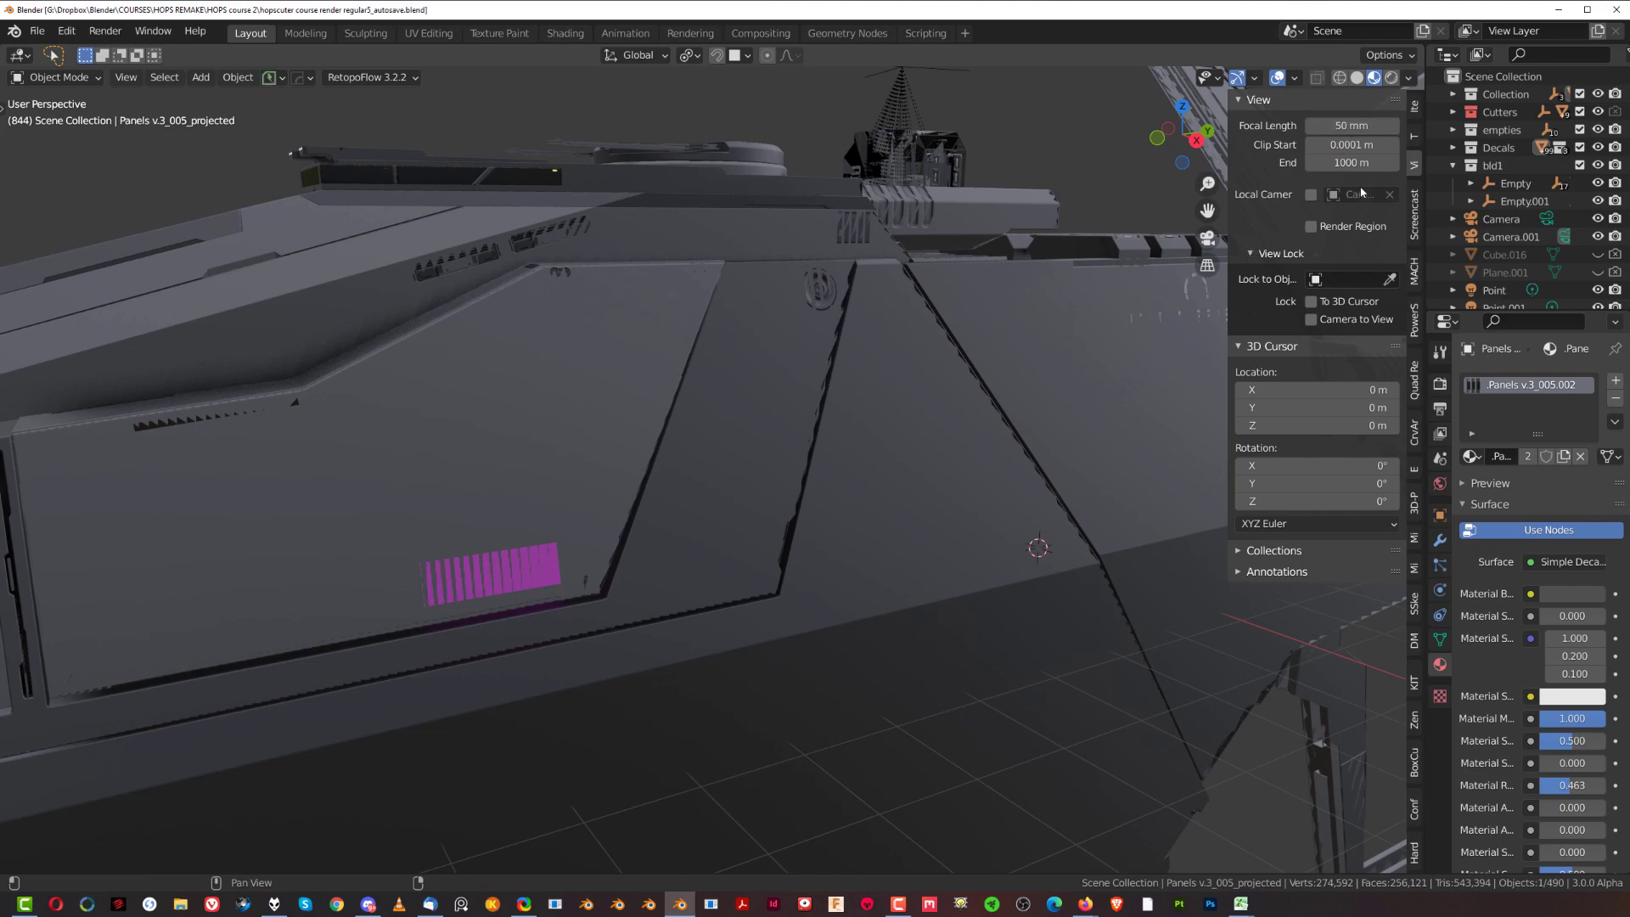
Drop Clip Start to 0.00001 m and orbit to inspect the z-fighting artefacts
scroll(870, 293, up, 3)
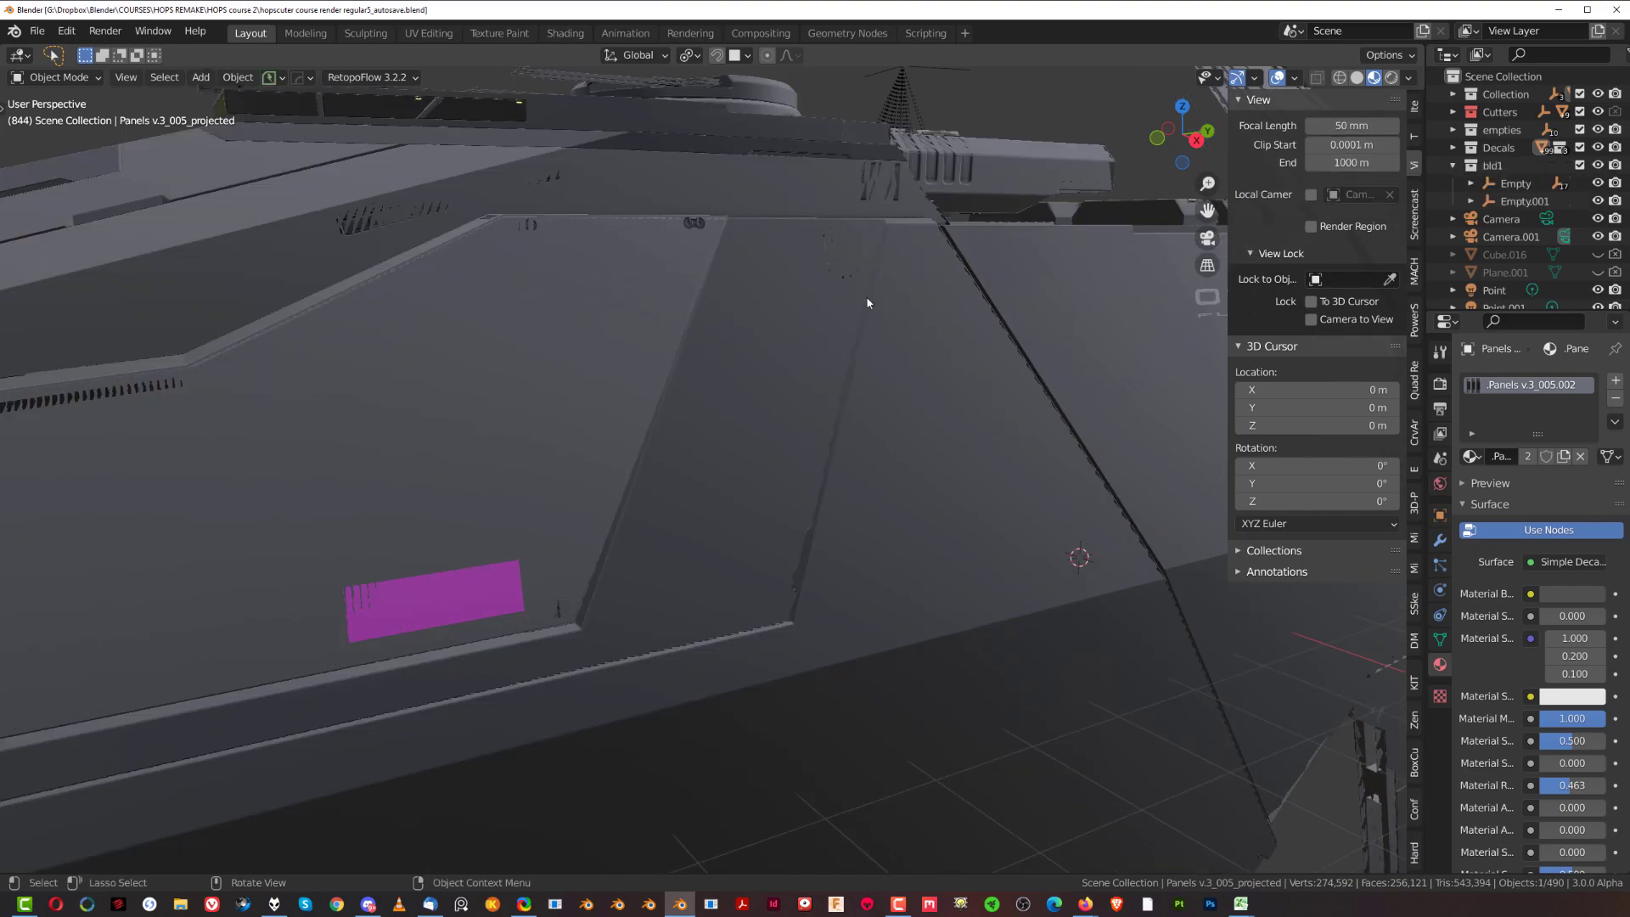
scroll(876, 268, up, 2)
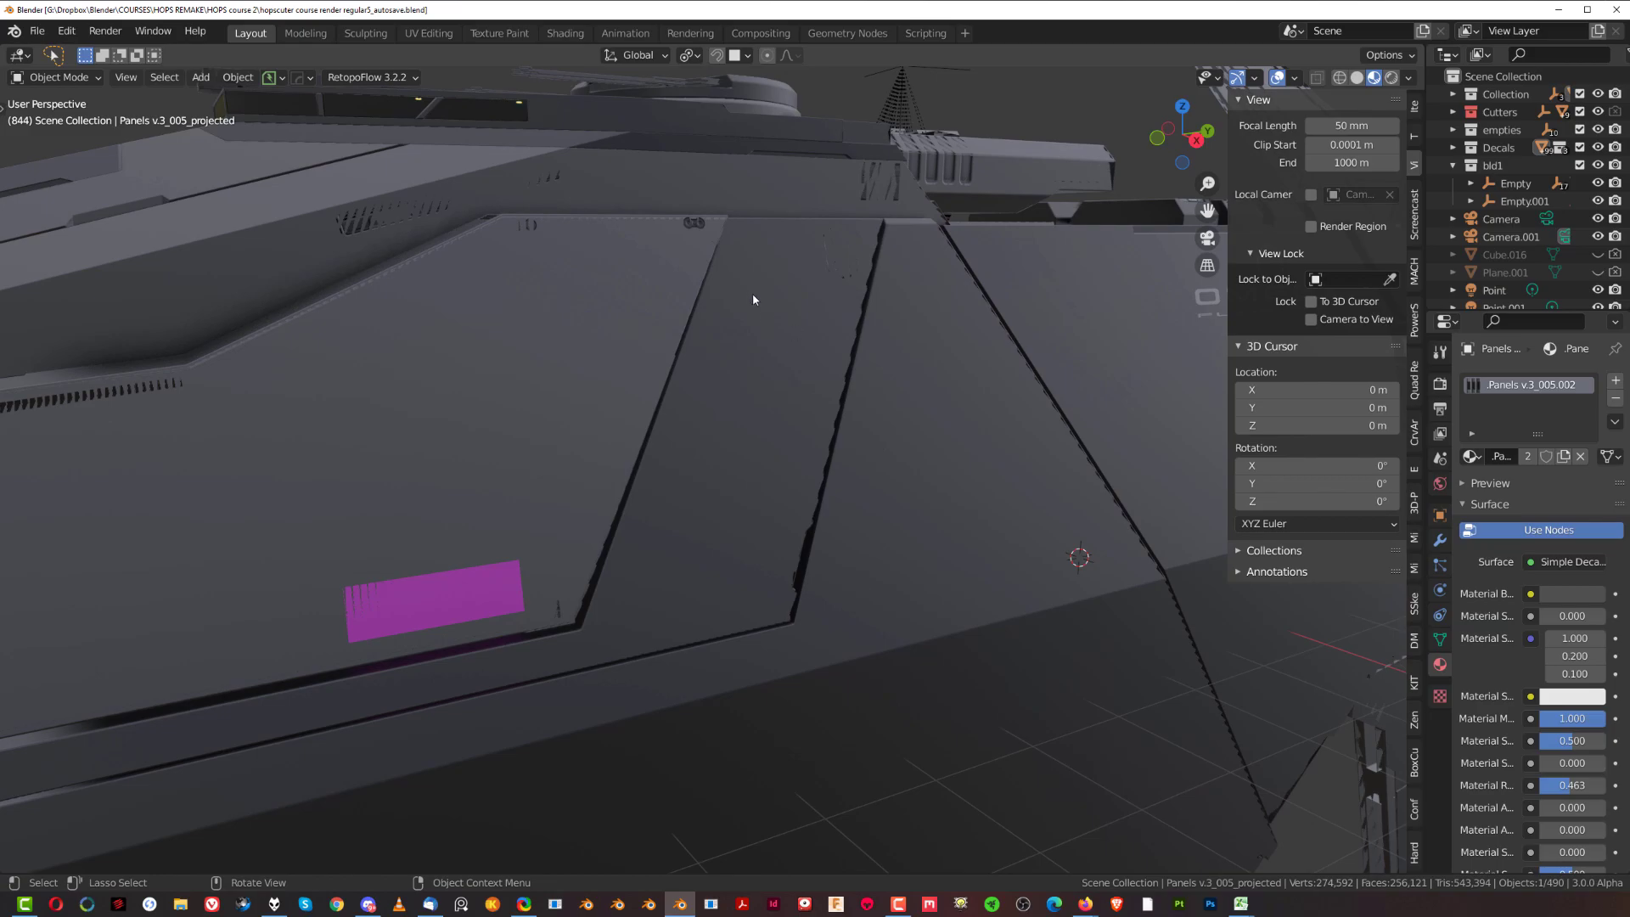
scroll(753, 299, down, 2)
double_click(1351, 144)
text(0.00001)
key(Return)
mouse_move(533, 393)
middle_down()
mouse_move(533, 497)
mouse_move(578, 359)
mouse_move(552, 312)
mouse_move(753, 309)
mouse_move(655, 367)
mouse_move(764, 475)
middle_up()
Set Clip Start back to 0.1 m and zoom out to view the whole ship
click(1355, 144)
text(0.1)
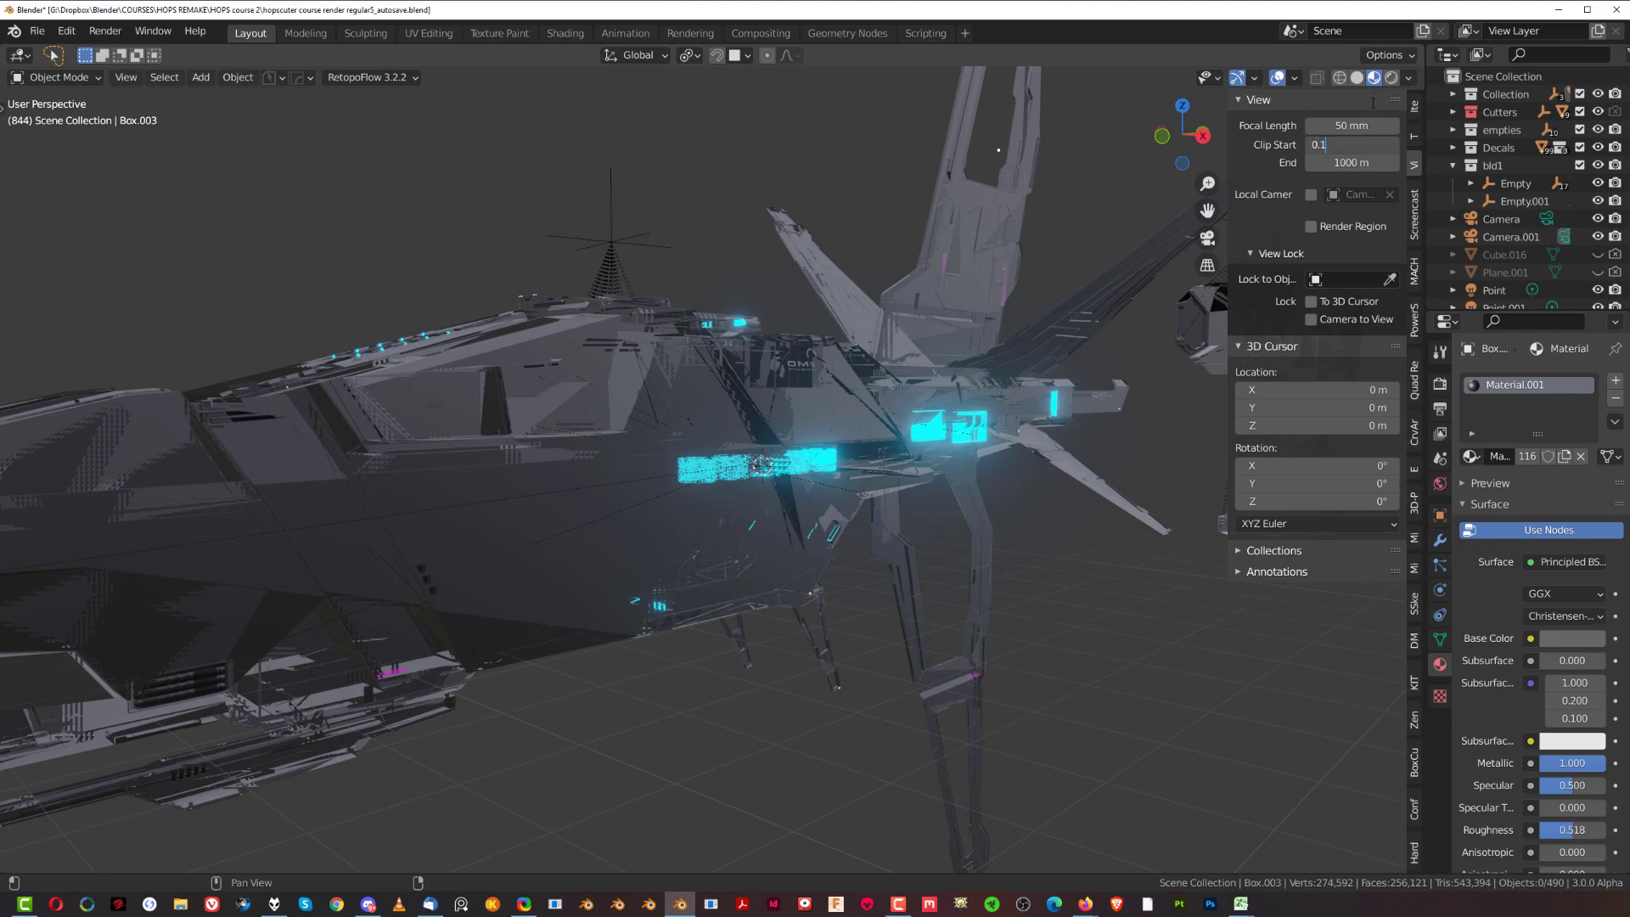
key(Return)
scroll(959, 328, down, 3)
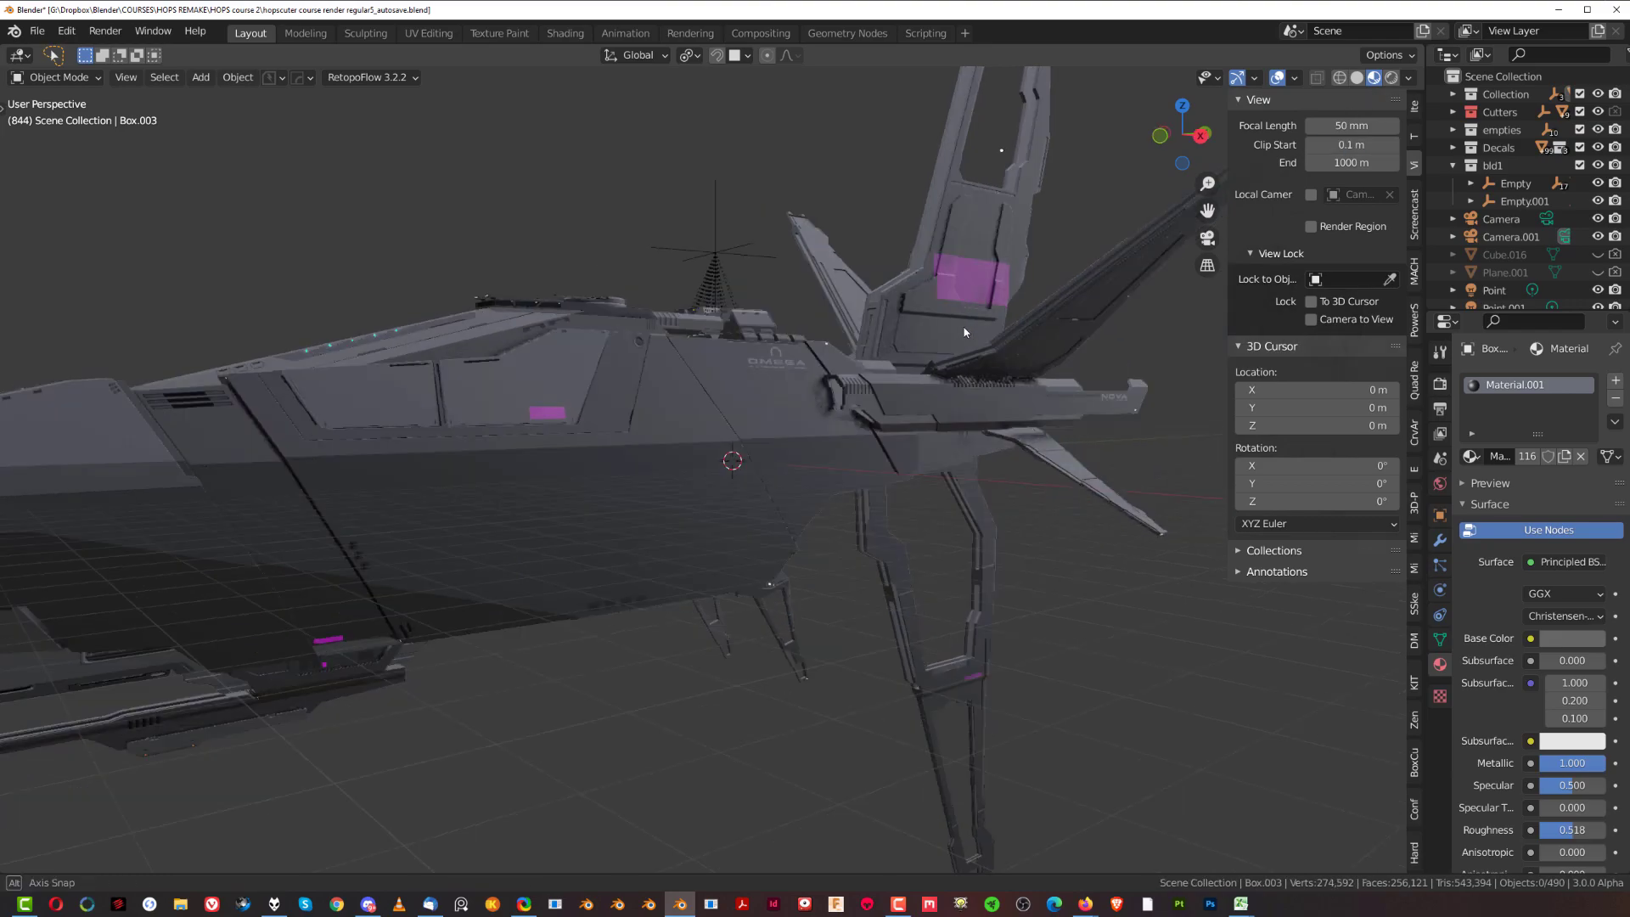
mouse_move(959, 327)
middle_down()
mouse_move(831, 343)
mouse_move(638, 493)
middle_up()
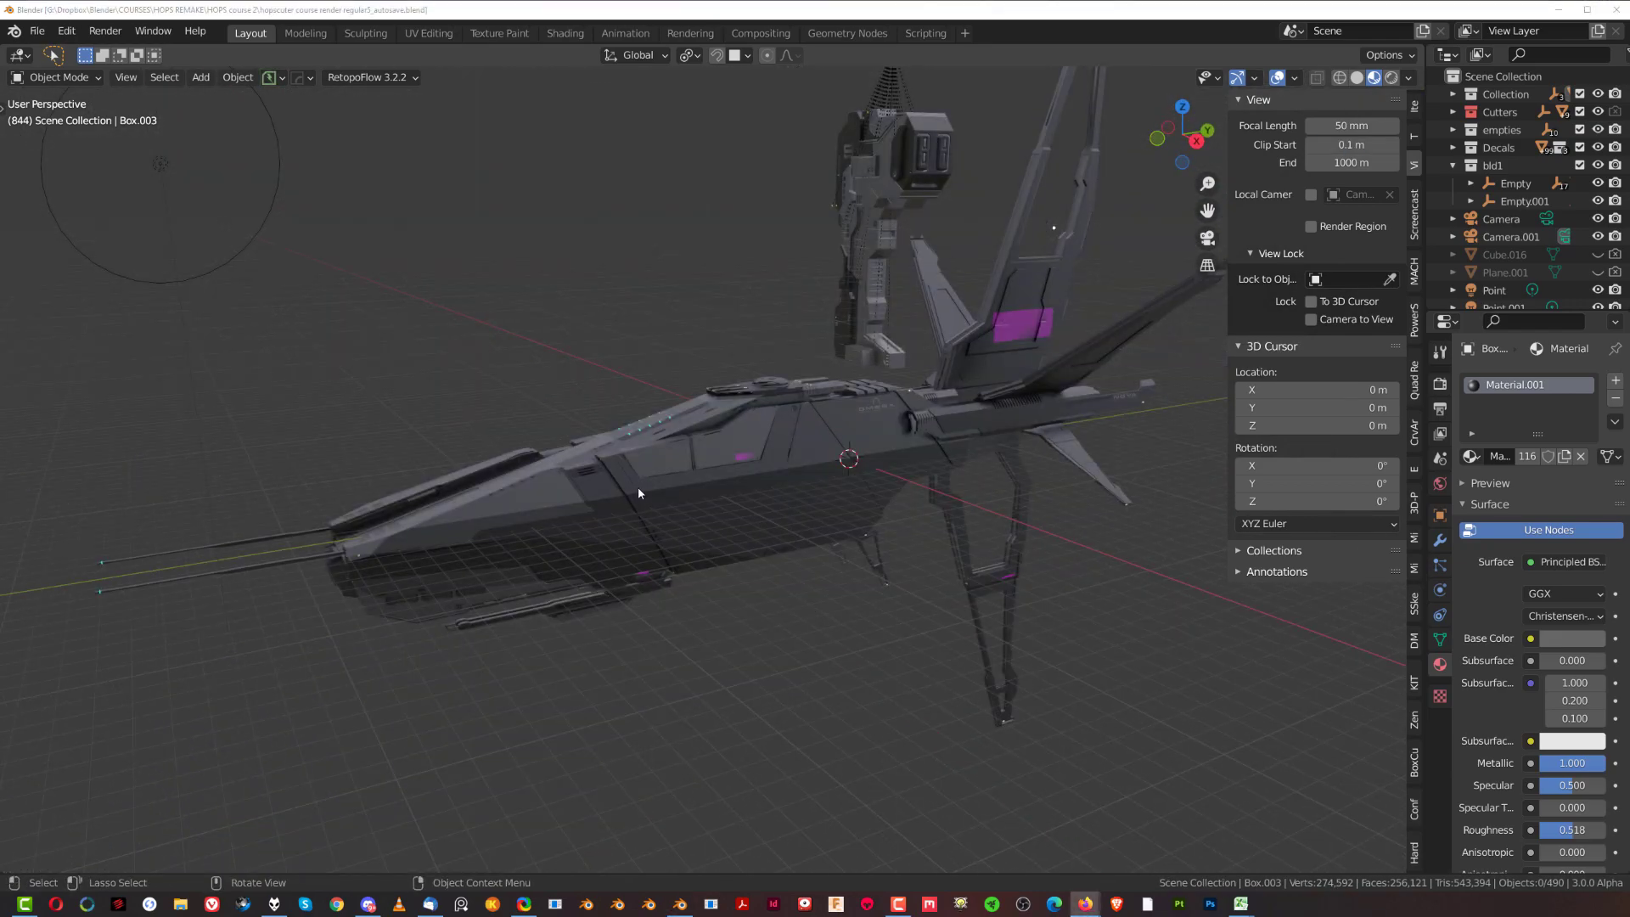